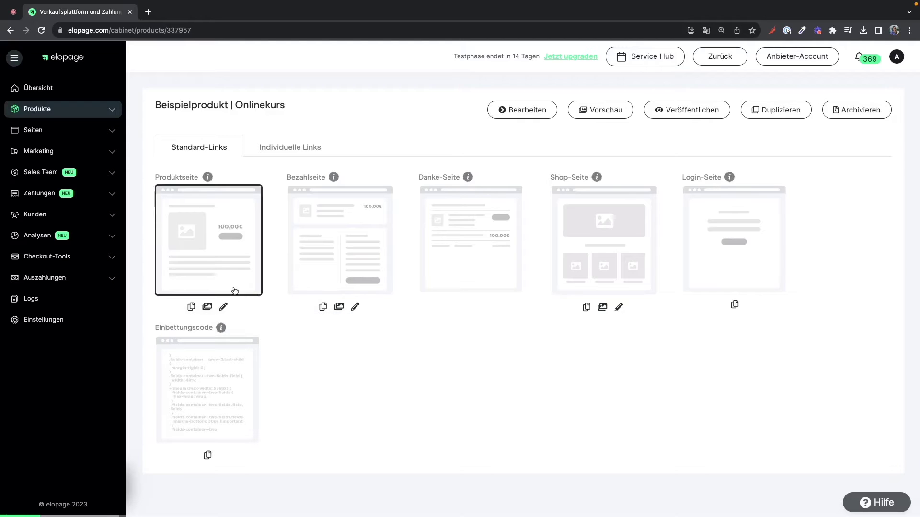
# - Open the Produktseite preview of Beispielprodukt | Onlinekurs, priced at 10,00 €, in a new tab
pyautogui.click(208, 307)
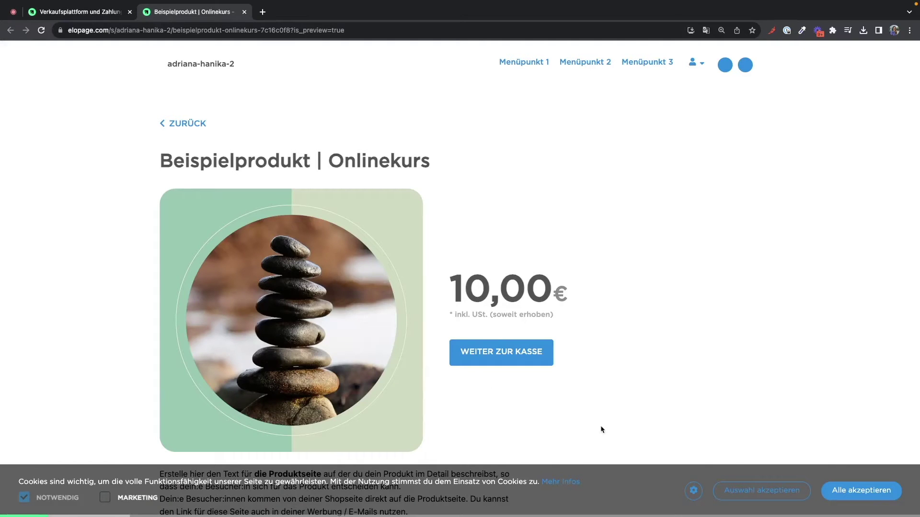
# - Accept all cookies, scroll the product page, and proceed via WEITER ZUR KASSE
pyautogui.click(836, 492)
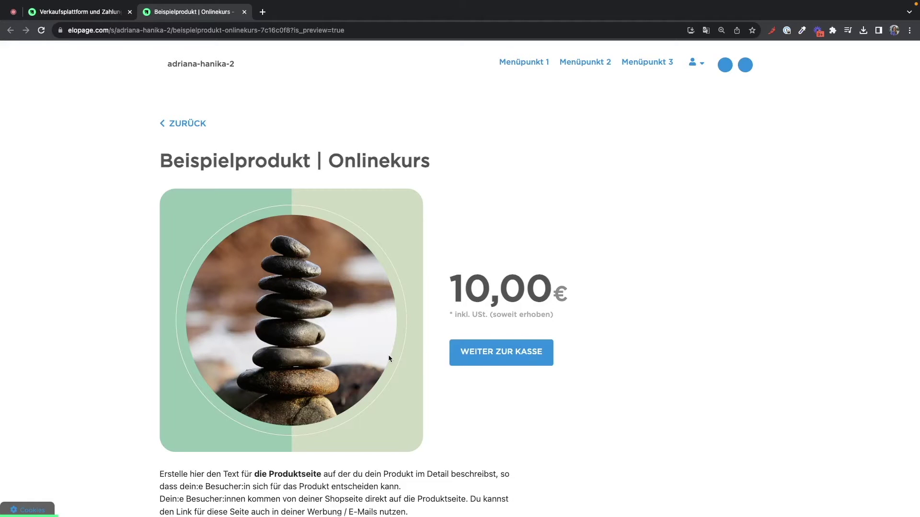
pyautogui.scroll(-3, 389, 357)
pyautogui.scroll(-3, 388, 359)
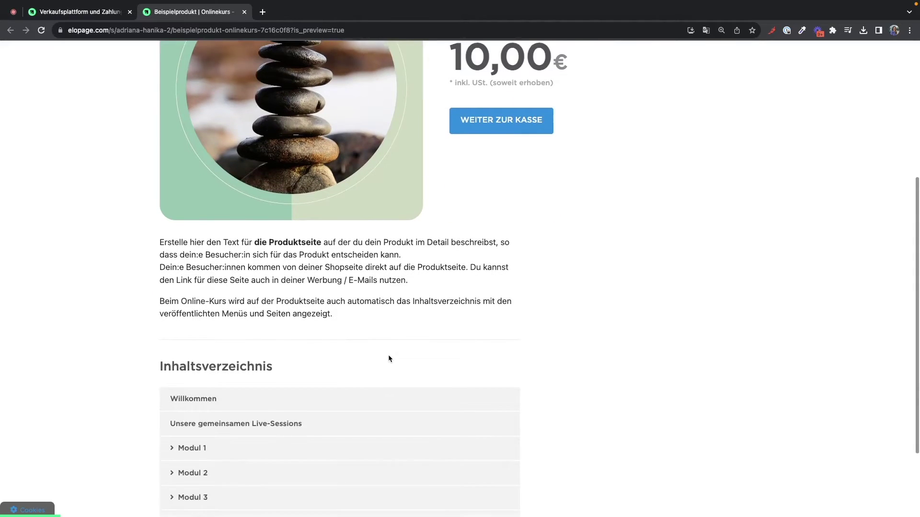
pyautogui.scroll(-3, 389, 358)
pyautogui.scroll(6, 388, 359)
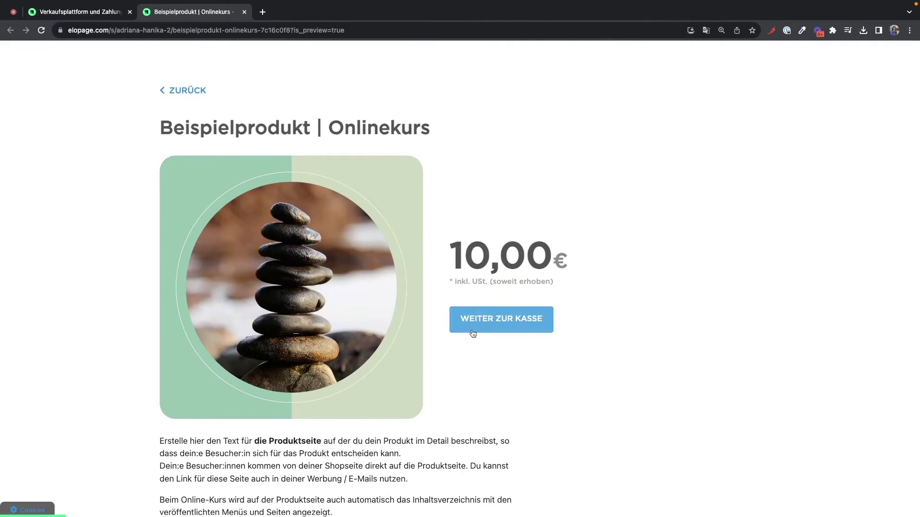
pyautogui.click(473, 334)
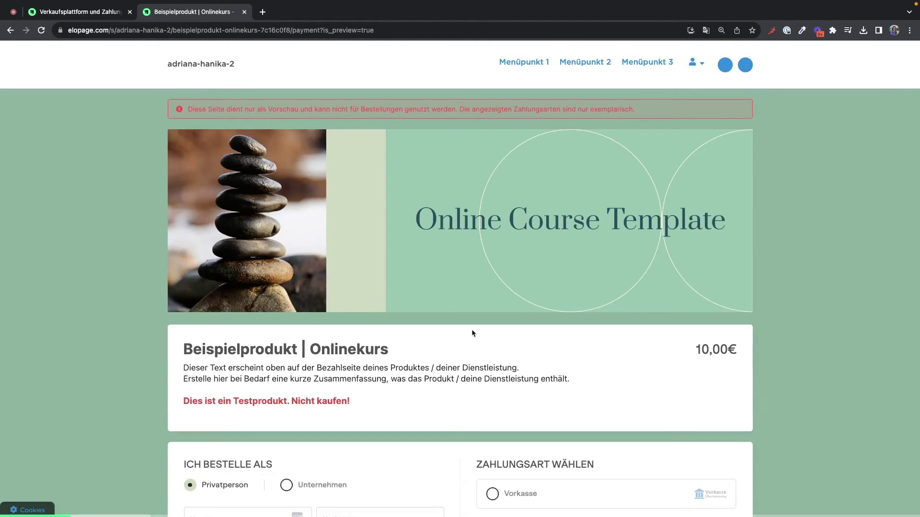
# - Review the checkout's order form and PayPal, Vorkasse, Rechnung and Kreditkarte options, then return to the first tab
pyautogui.scroll(-2, 473, 334)
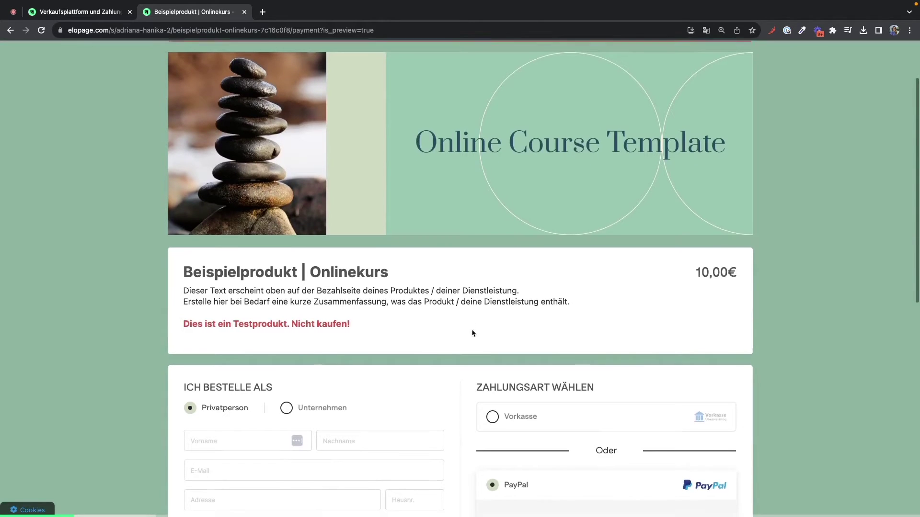
pyautogui.scroll(-2, 473, 334)
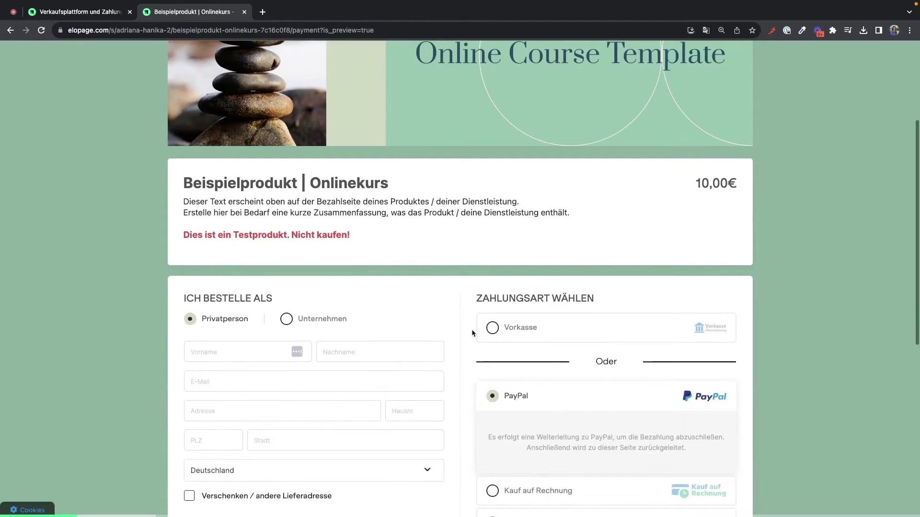
pyautogui.scroll(-4, 473, 334)
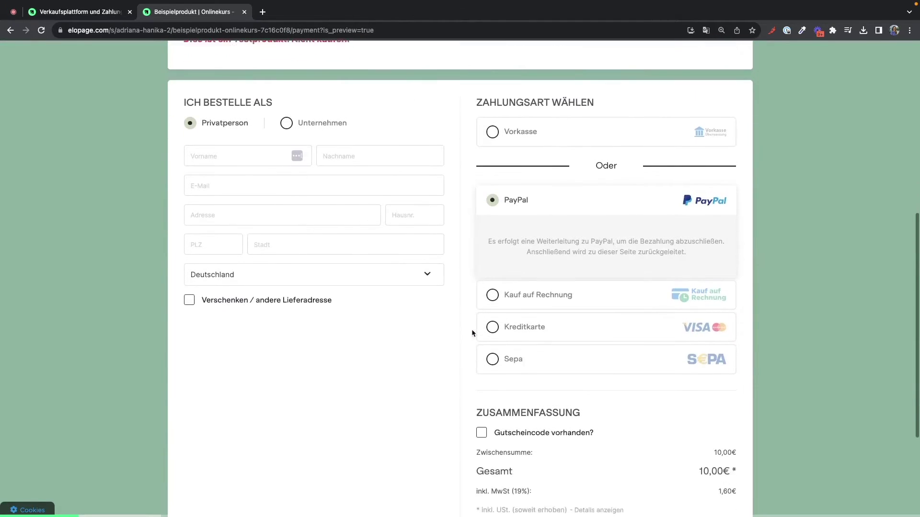
pyautogui.scroll(-3, 473, 334)
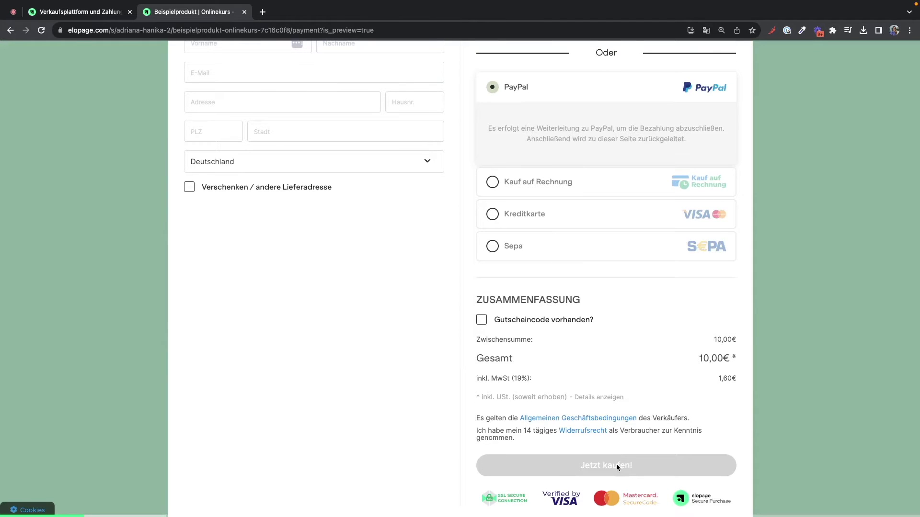
pyautogui.scroll(4, 551, 378)
pyautogui.scroll(2, 552, 380)
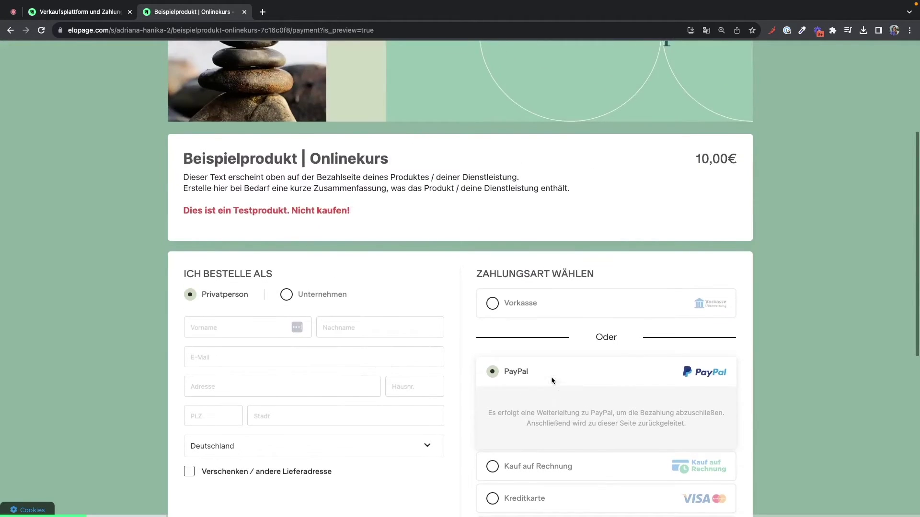
pyautogui.click(110, 14)
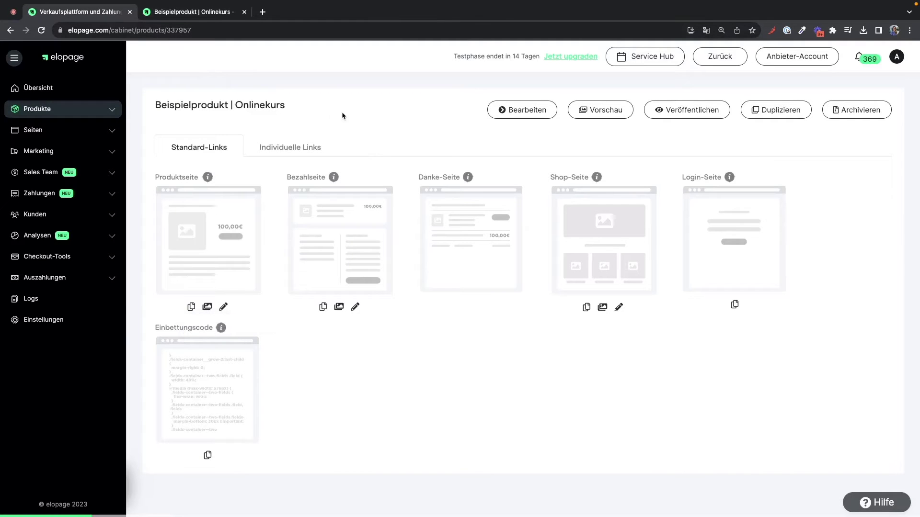
# - Open Produktdetails and review the Online-Kurs type, lifetime access, description and cover sections
pyautogui.click(514, 117)
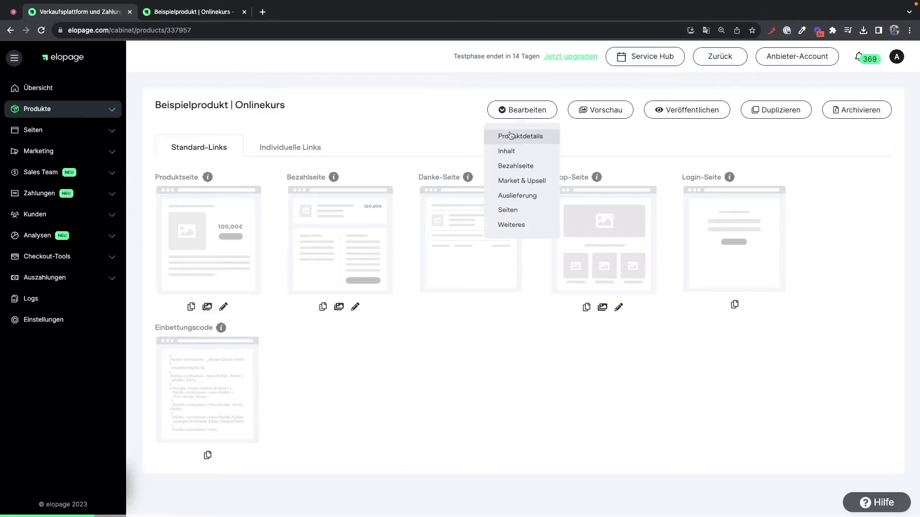
pyautogui.click(511, 135)
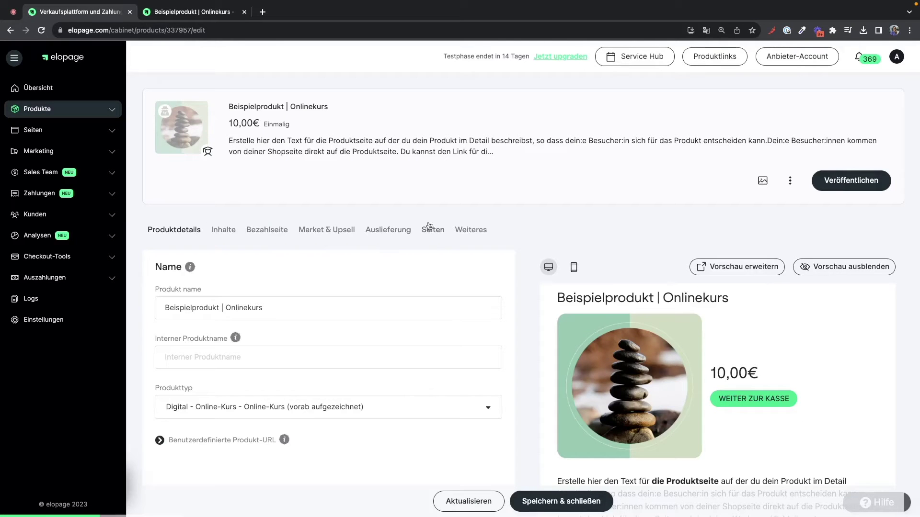
pyautogui.scroll(-3, 227, 213)
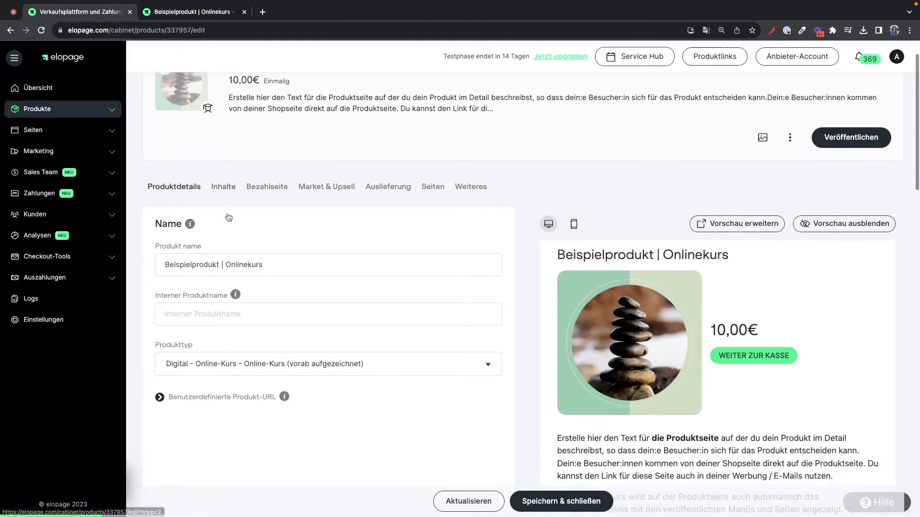
pyautogui.scroll(-3, 227, 213)
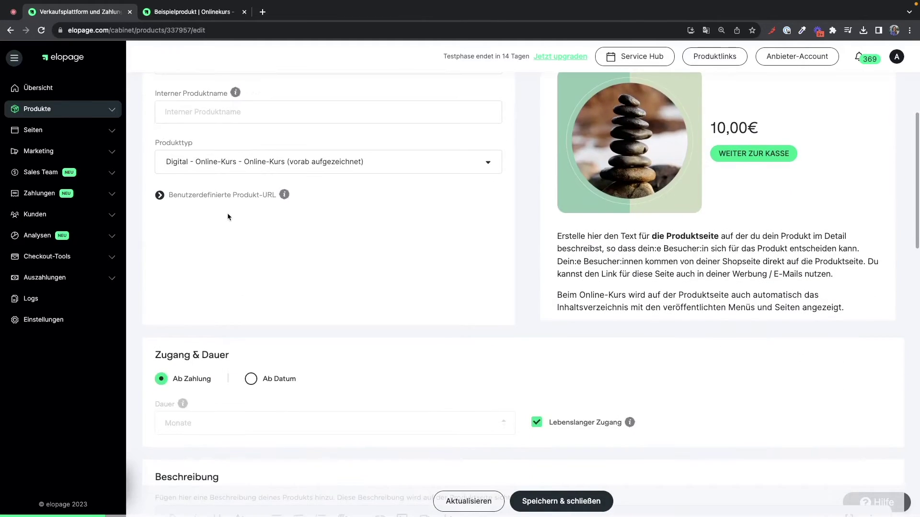
pyautogui.scroll(-3, 227, 212)
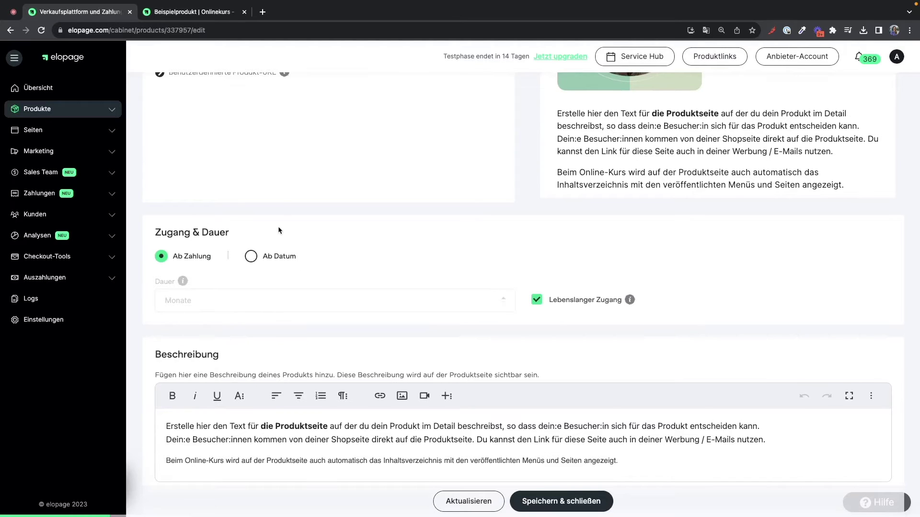
pyautogui.scroll(-3, 279, 229)
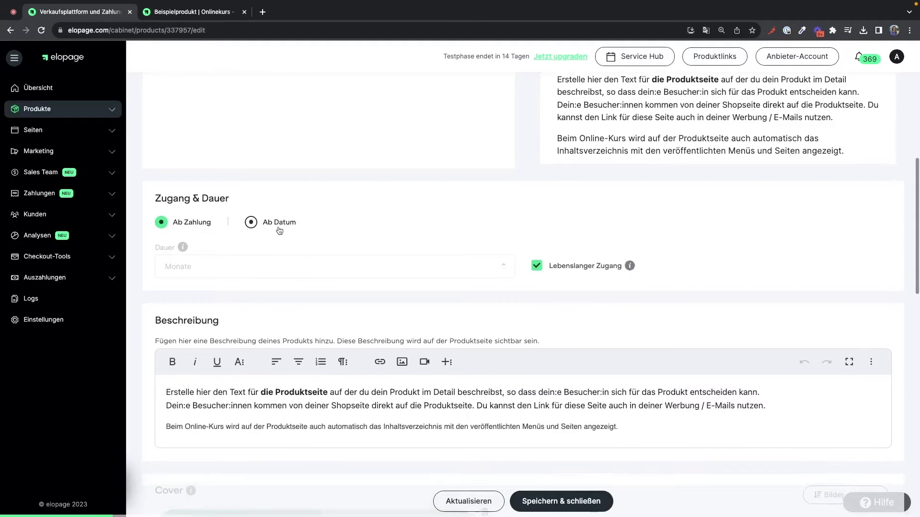
pyautogui.scroll(-3, 279, 230)
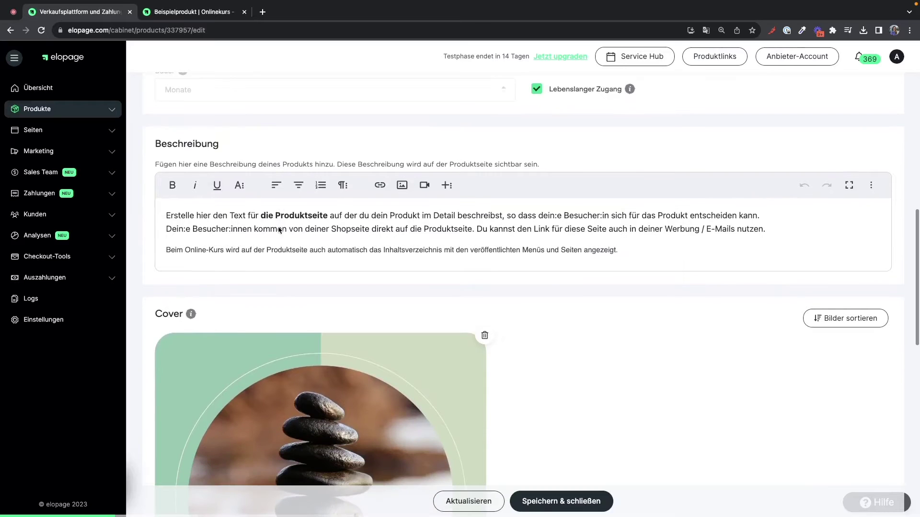
pyautogui.scroll(-6, 279, 229)
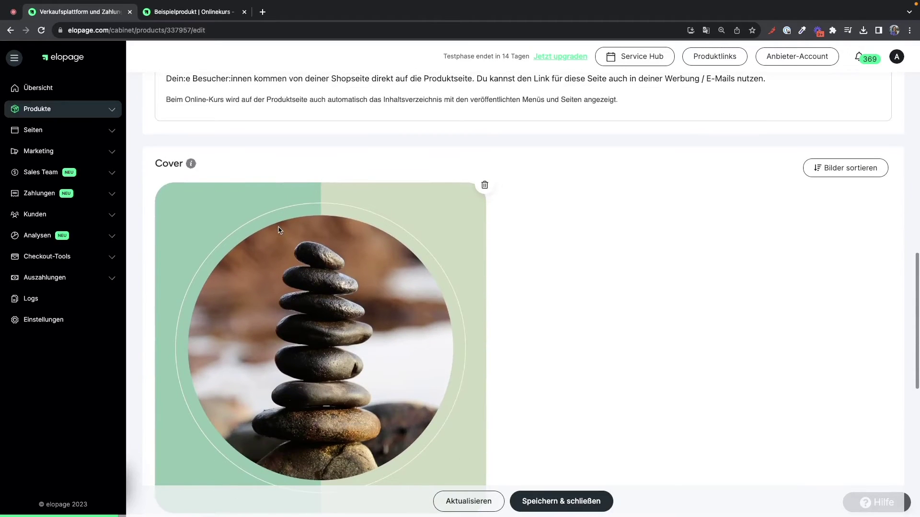
pyautogui.scroll(-3, 278, 229)
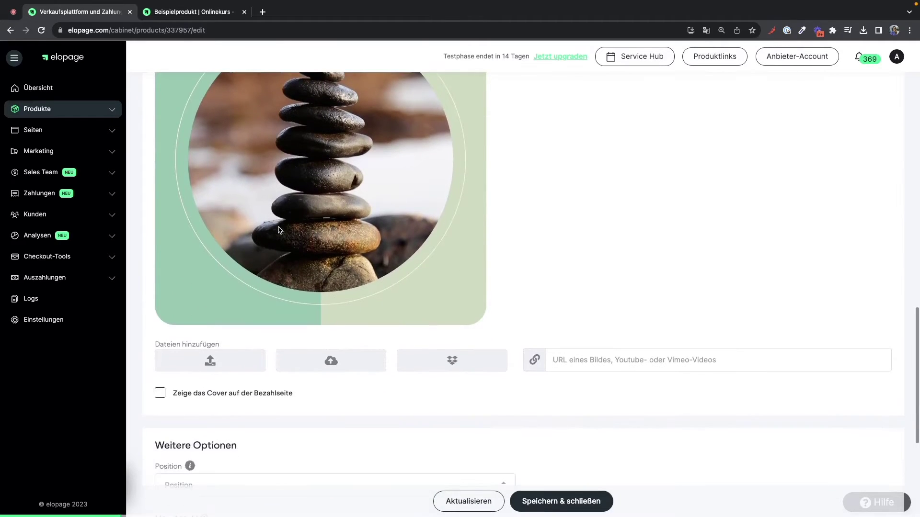
pyautogui.scroll(3, 279, 230)
pyautogui.scroll(10, 279, 230)
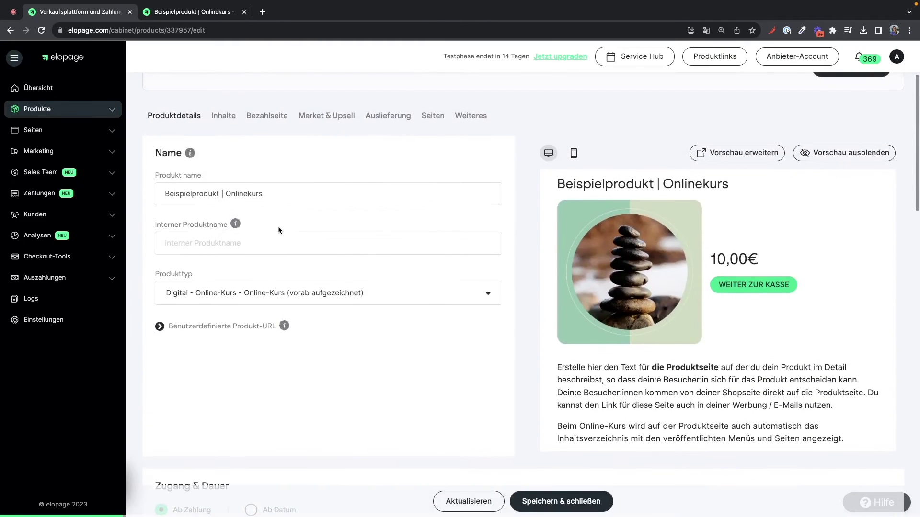
# - Open the course contents, preview them as a buyer, and view Modul 1's Video lesson
pyautogui.click(225, 118)
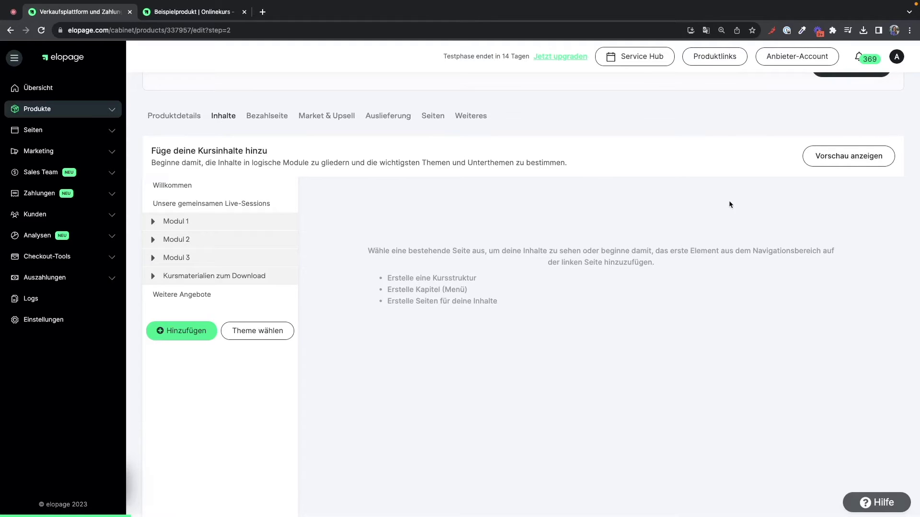
pyautogui.click(836, 158)
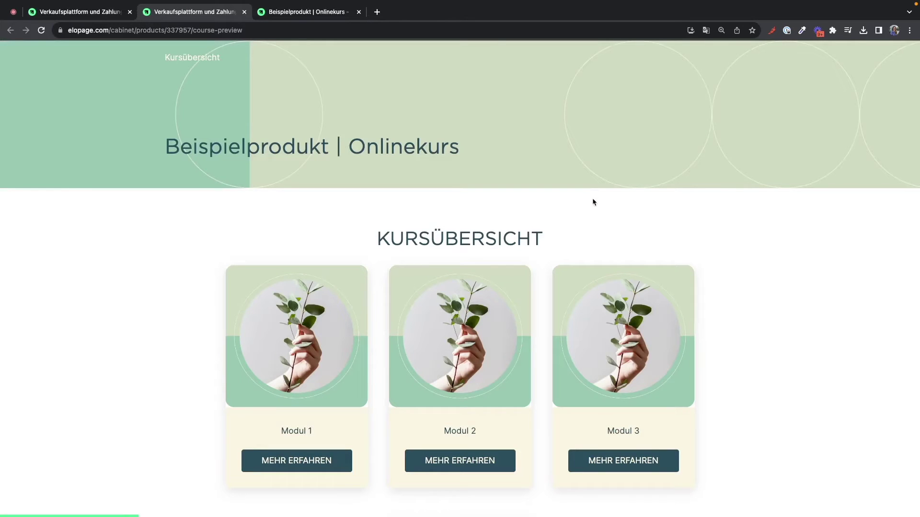
pyautogui.scroll(-3, 593, 200)
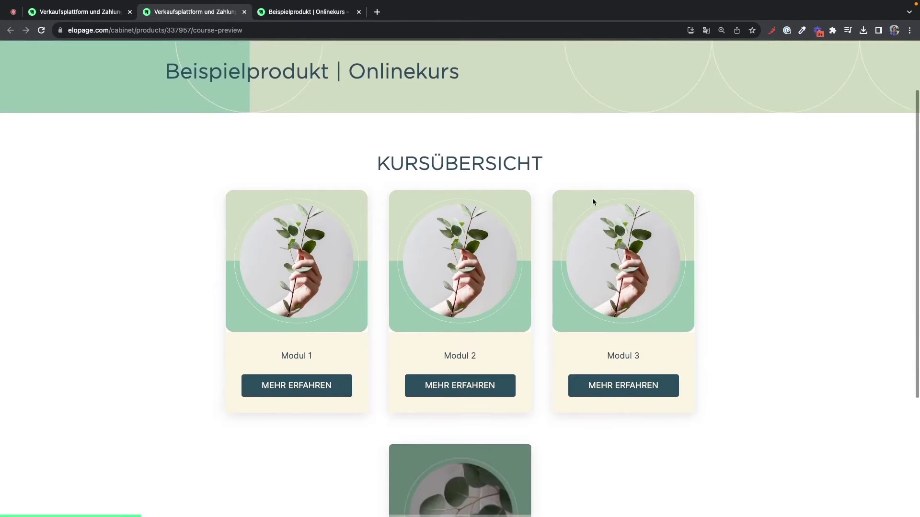
pyautogui.scroll(-3, 593, 201)
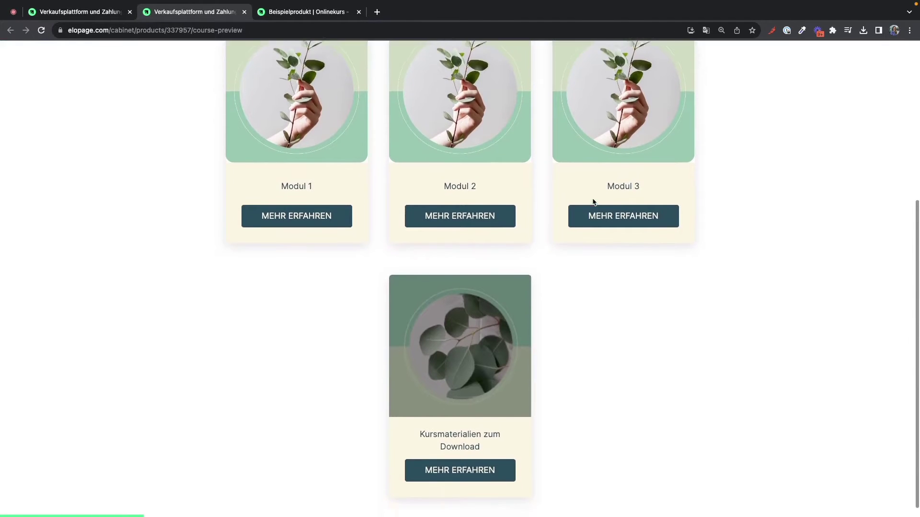
pyautogui.click(302, 203)
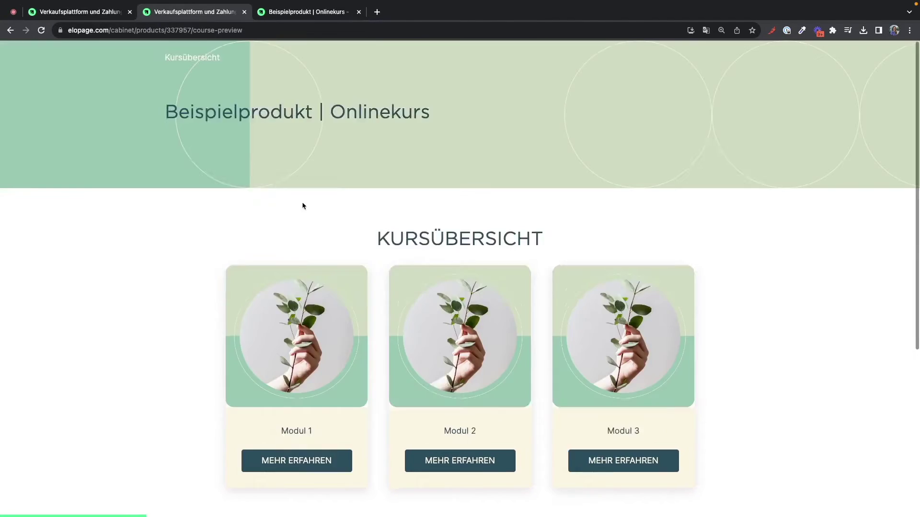
pyautogui.scroll(-3, 542, 303)
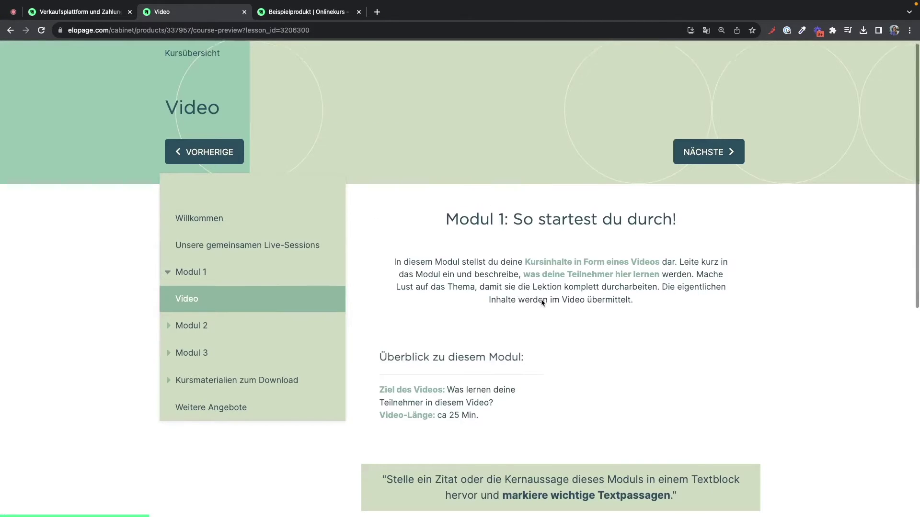
pyautogui.scroll(-5, 542, 303)
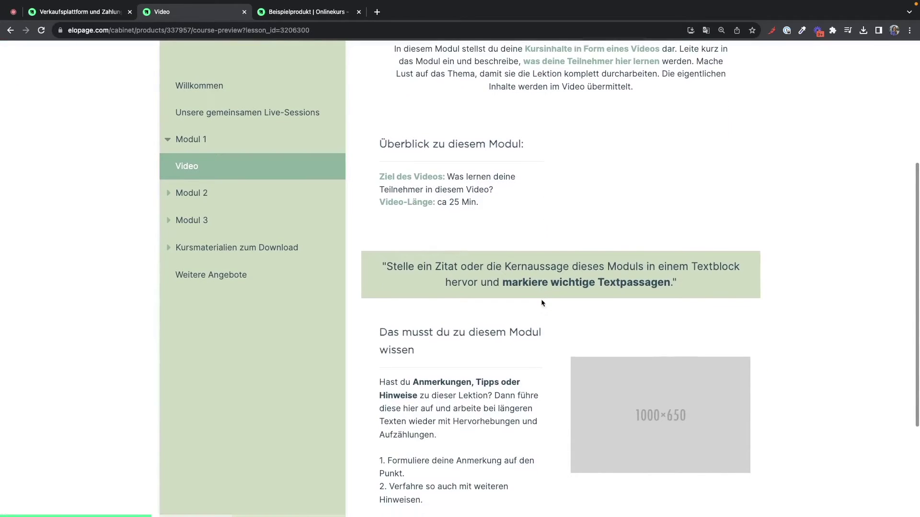
pyautogui.scroll(-1, 542, 303)
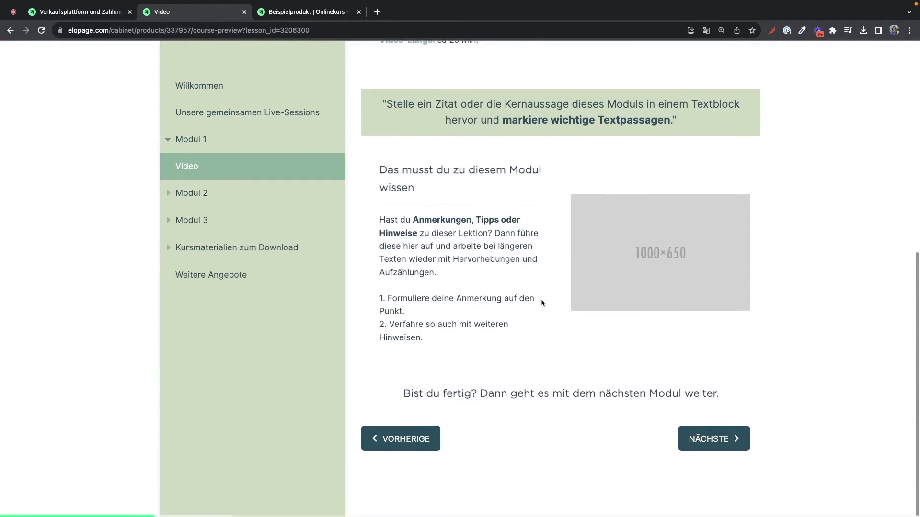
# - Advance to the Audio lesson, open Modul 3's Abschluss-Quiz, then return to Kursübersicht and the editor tab
pyautogui.click(695, 450)
pyautogui.scroll(-1, 695, 451)
pyautogui.scroll(-2, 693, 450)
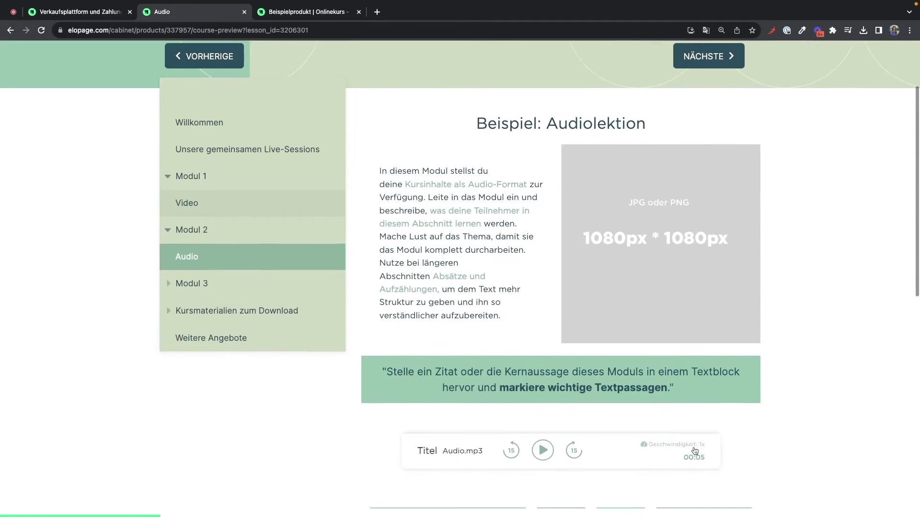
pyautogui.click(335, 284)
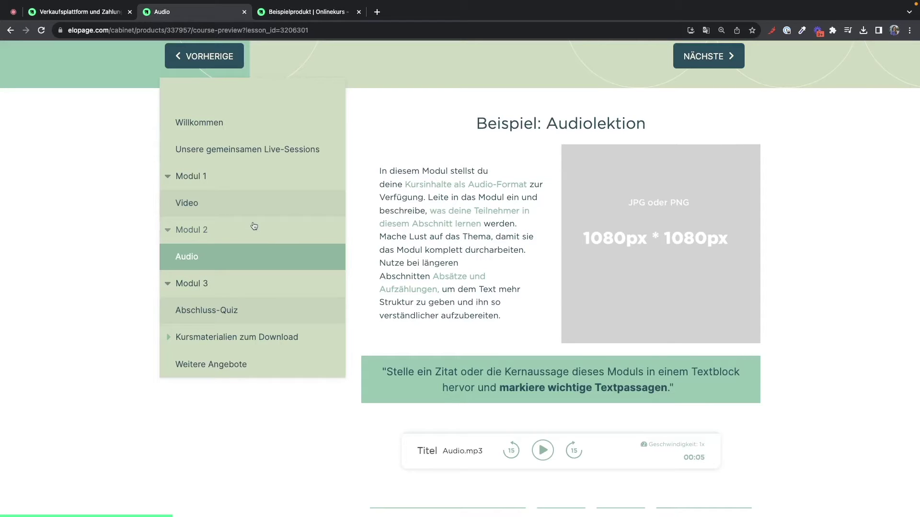
pyautogui.click(209, 319)
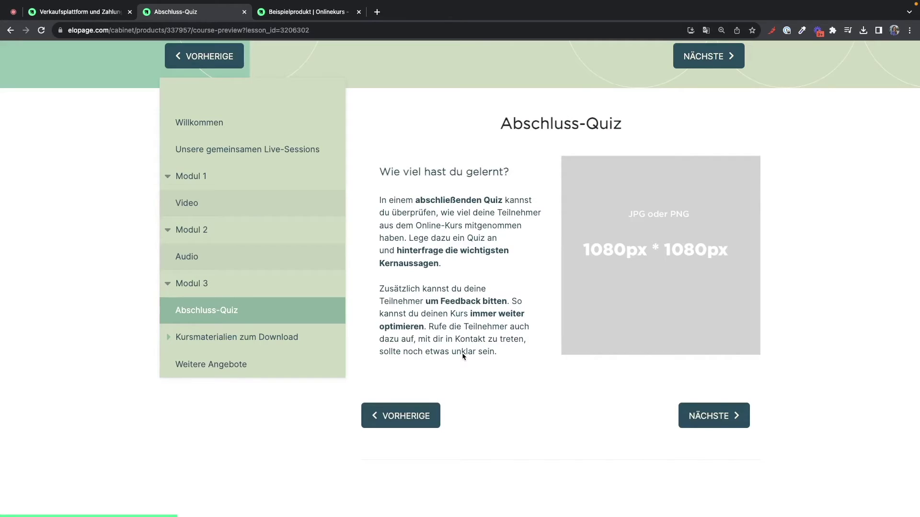
pyautogui.scroll(4, 461, 354)
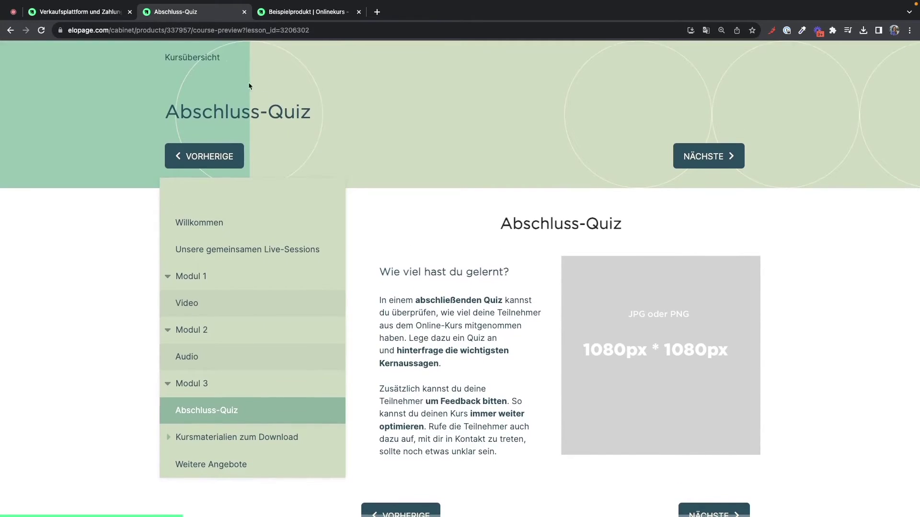
pyautogui.click(216, 57)
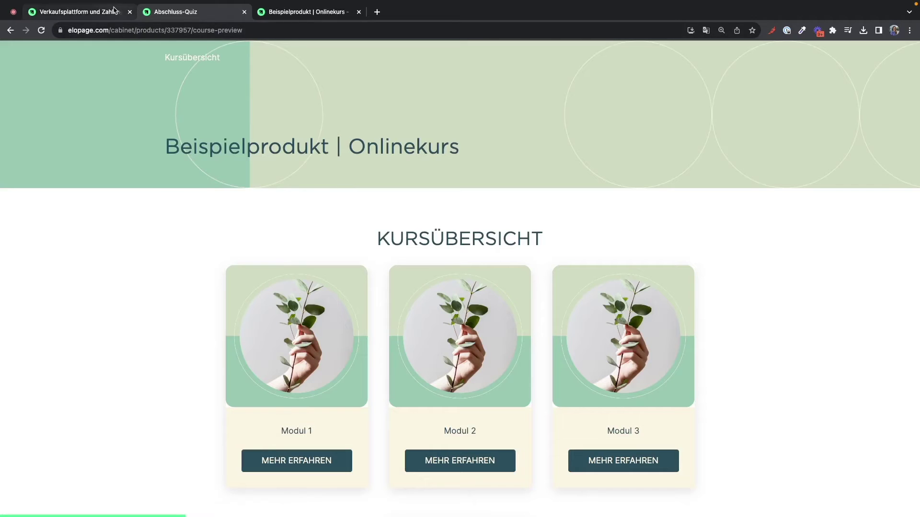
pyautogui.click(114, 10)
# - Expand Modul 1 and open the Willkommen lesson showing its 'Begrüßung & Kurs-Übersicht' content
pyautogui.scroll(-1, 185, 196)
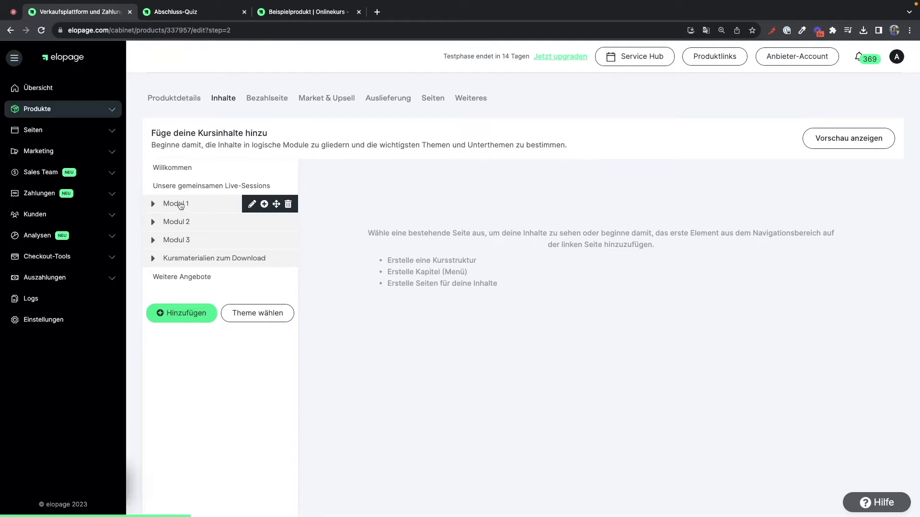
pyautogui.click(153, 205)
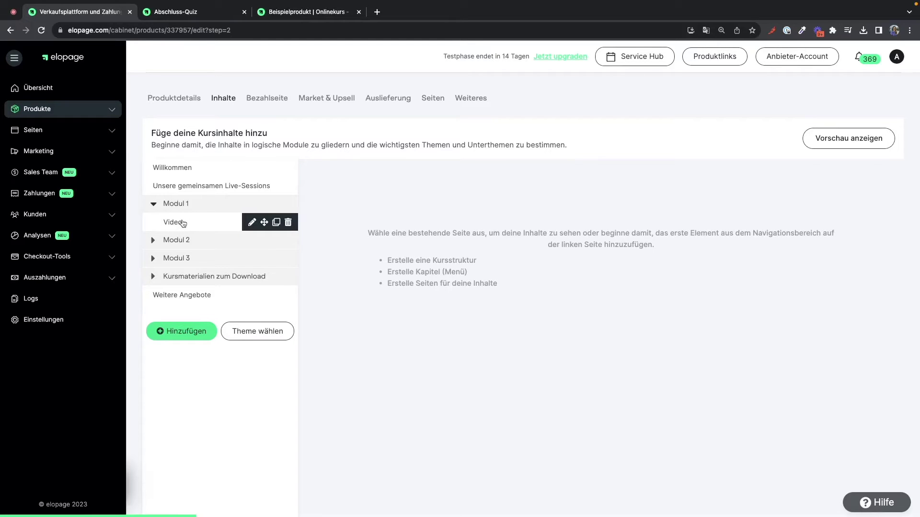
pyautogui.click(189, 172)
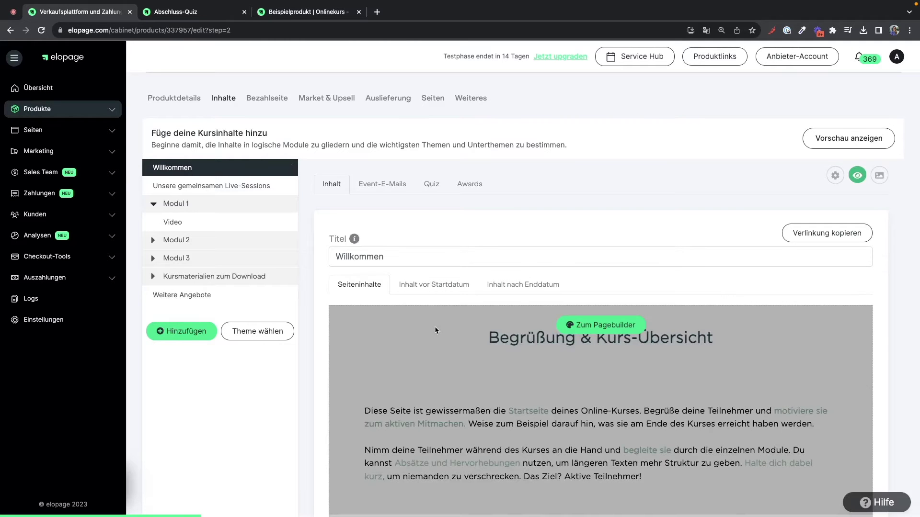
pyautogui.scroll(-3, 435, 326)
pyautogui.scroll(-5, 435, 329)
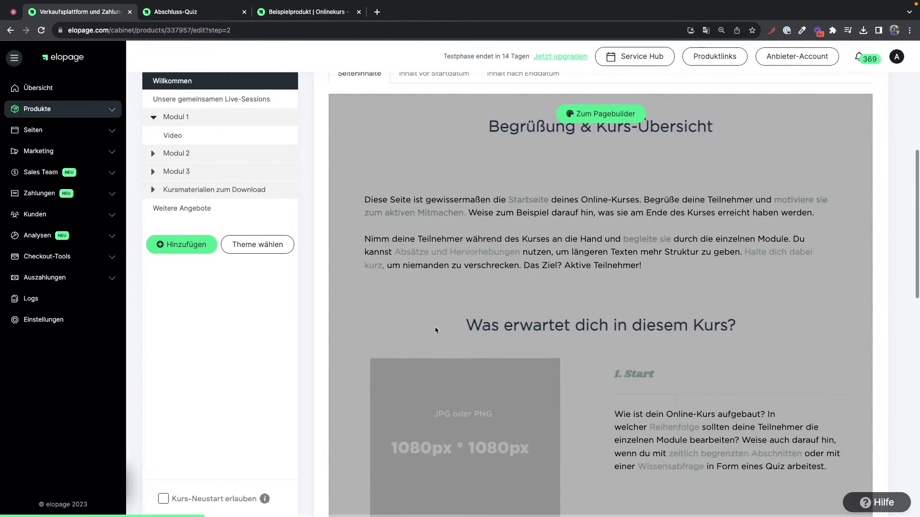
pyautogui.scroll(5, 436, 330)
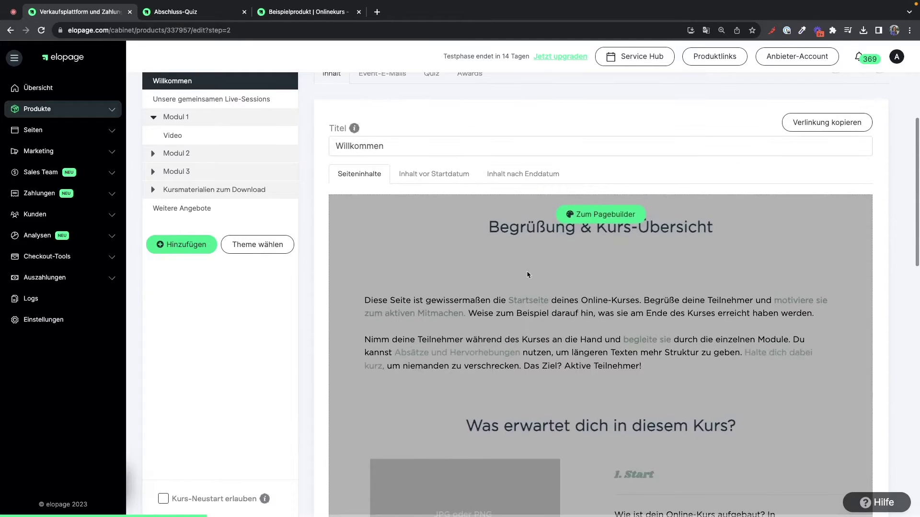
# - In the page builder, add a Download Dateien block beside the Willkommen welcome text
pyautogui.click(591, 215)
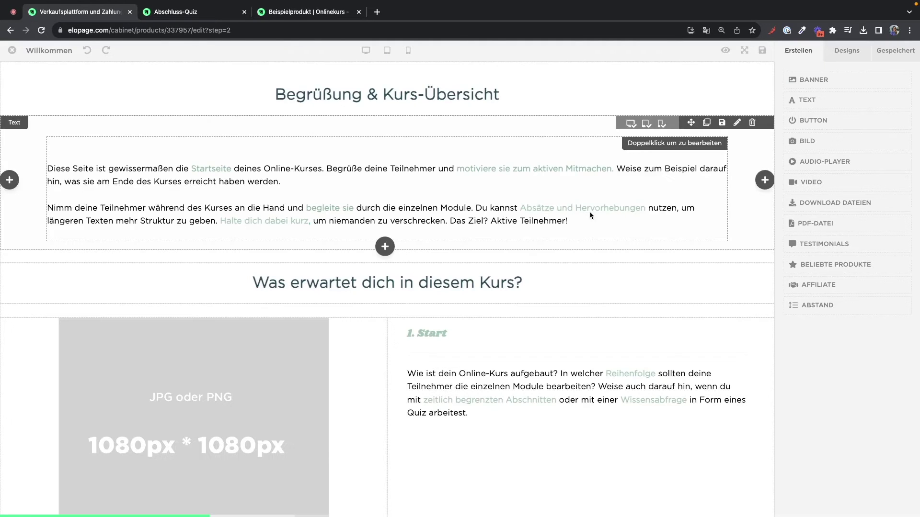
pyautogui.click(741, 182)
pyautogui.click(764, 181)
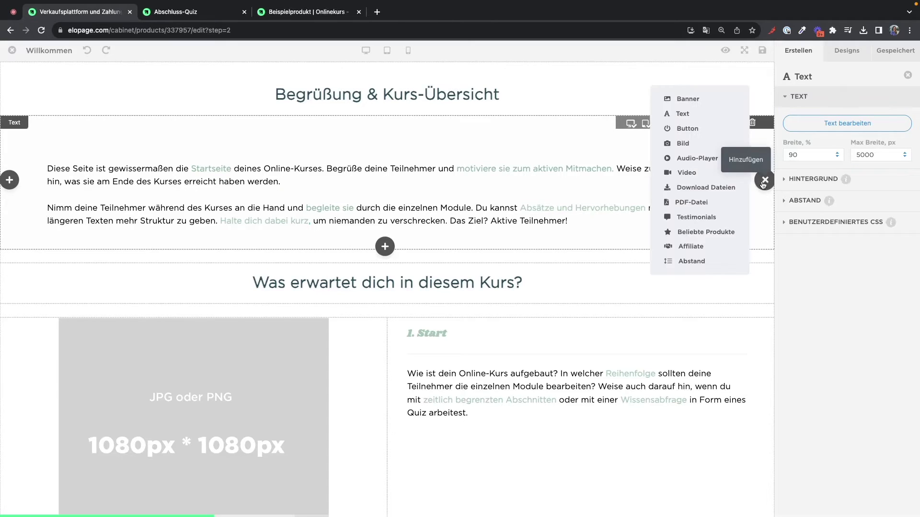
pyautogui.click(704, 187)
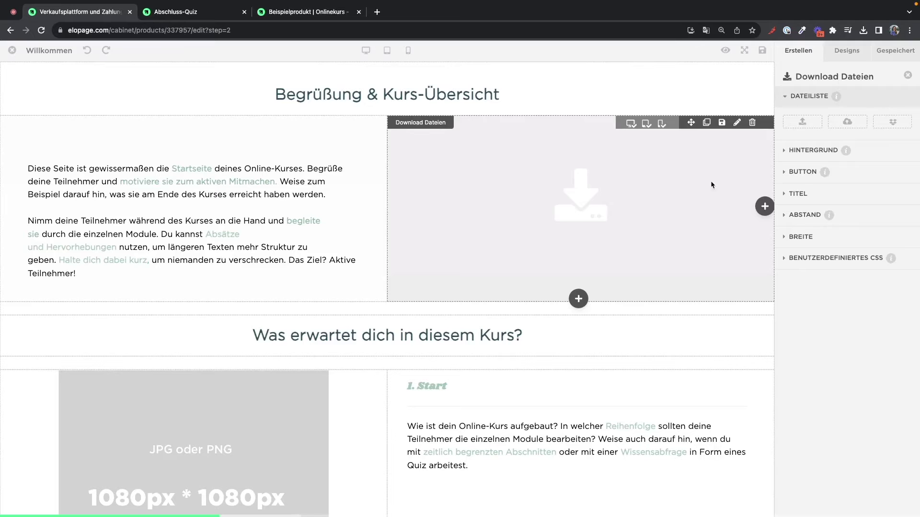
# - Browse the Mediathek without choosing files, inspect the BUTTON and TITEL options, then request deleting the block
pyautogui.click(861, 121)
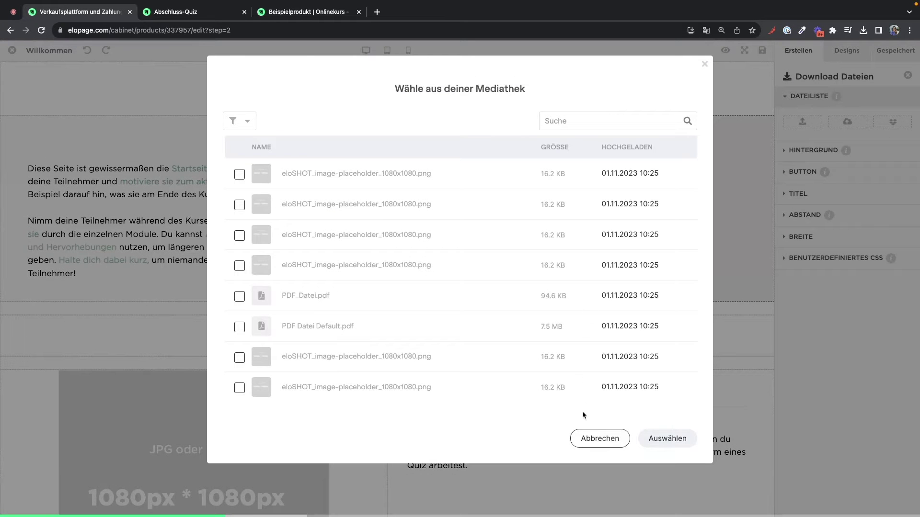
pyautogui.click(594, 439)
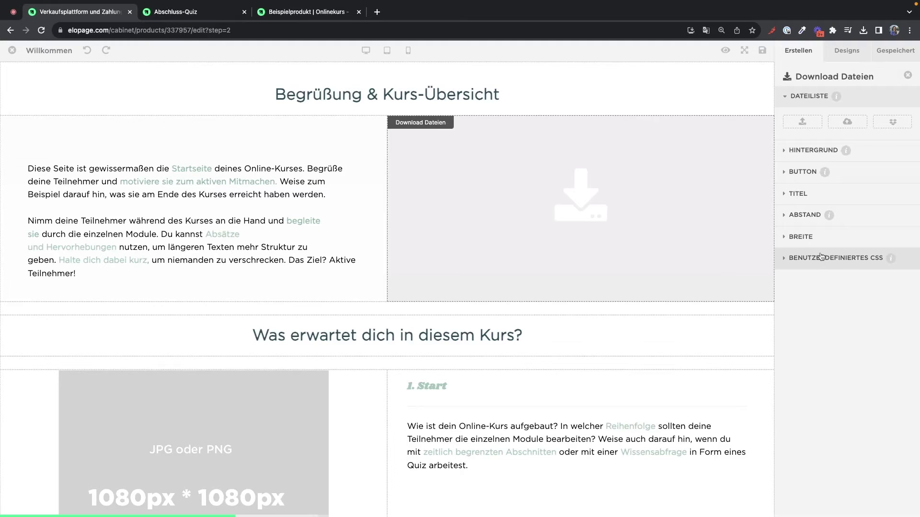
pyautogui.click(792, 175)
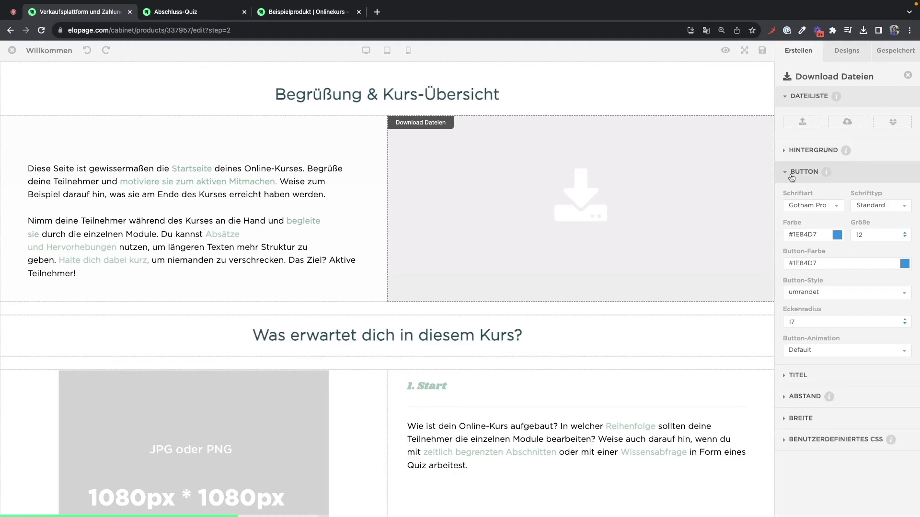
pyautogui.click(792, 176)
pyautogui.click(790, 194)
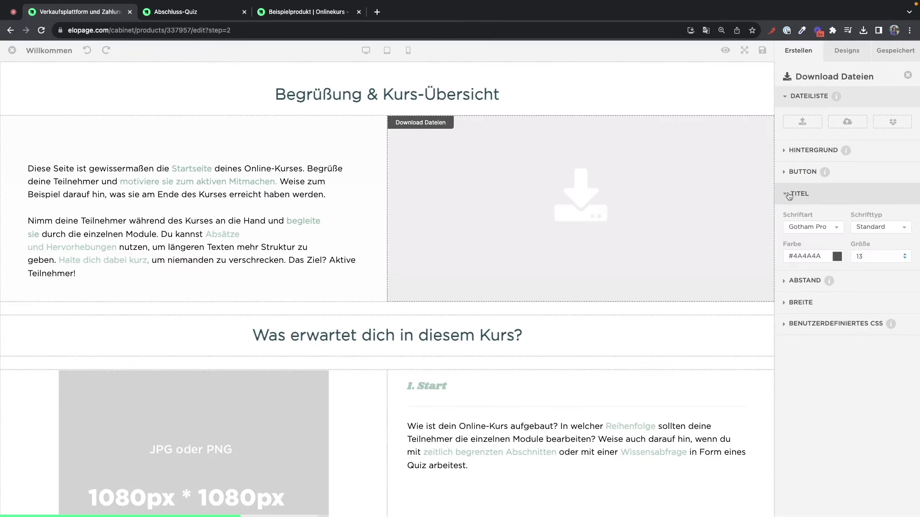
pyautogui.click(753, 123)
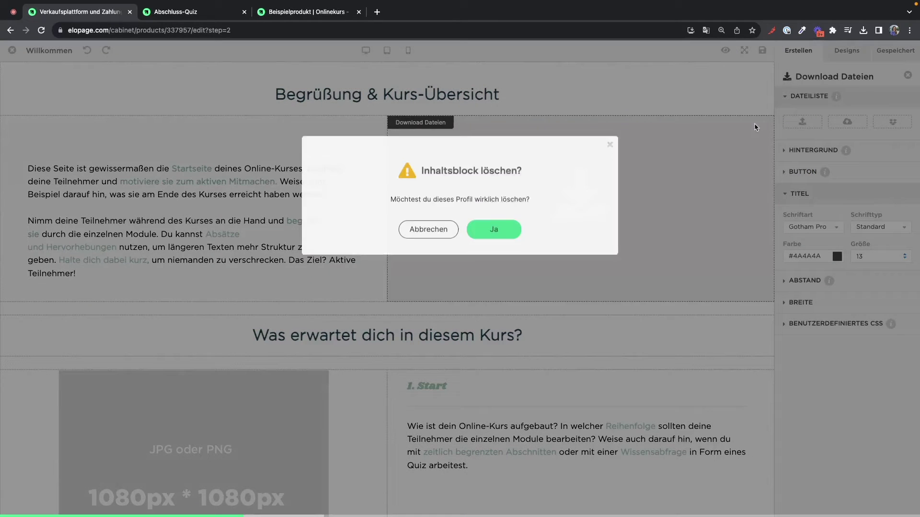
# - Confirm deleting the Download Dateien block, reposition the welcome text, and close the page builder
pyautogui.click(492, 239)
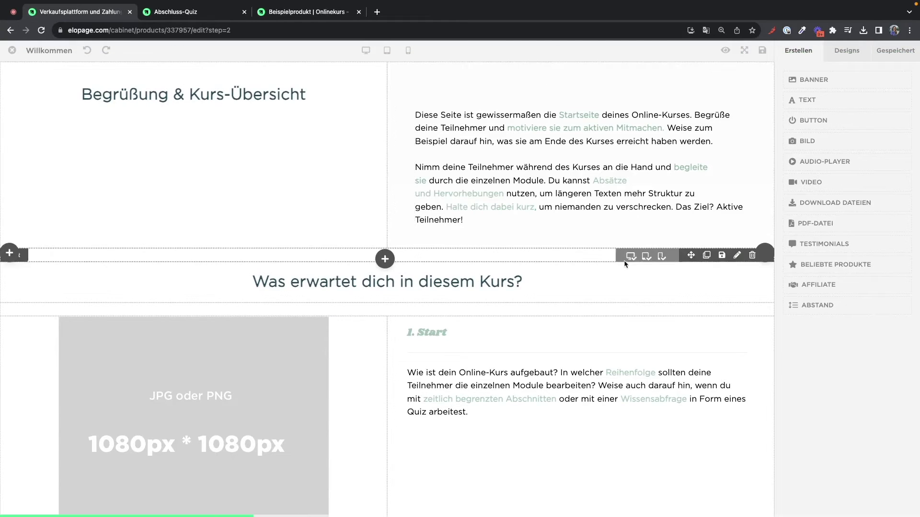
pyautogui.moveTo(613, 195); pyautogui.dragTo(577, 295)
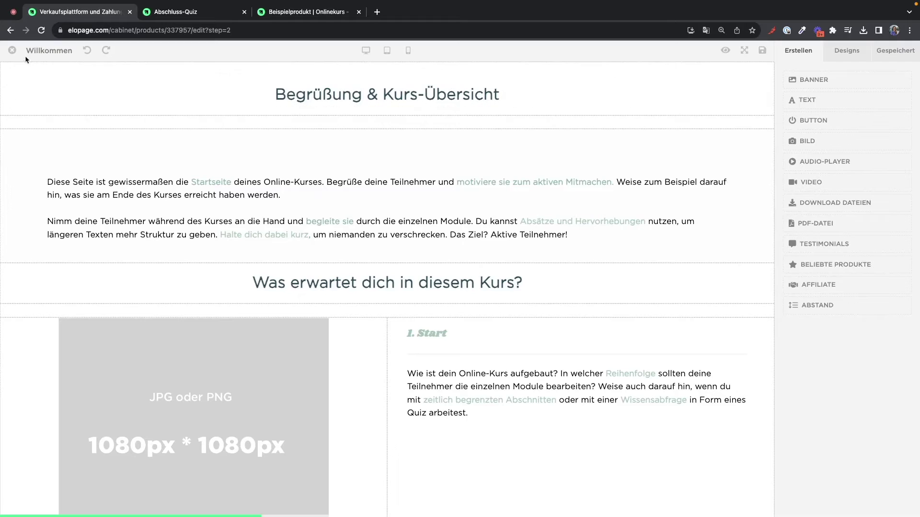
pyautogui.click(12, 50)
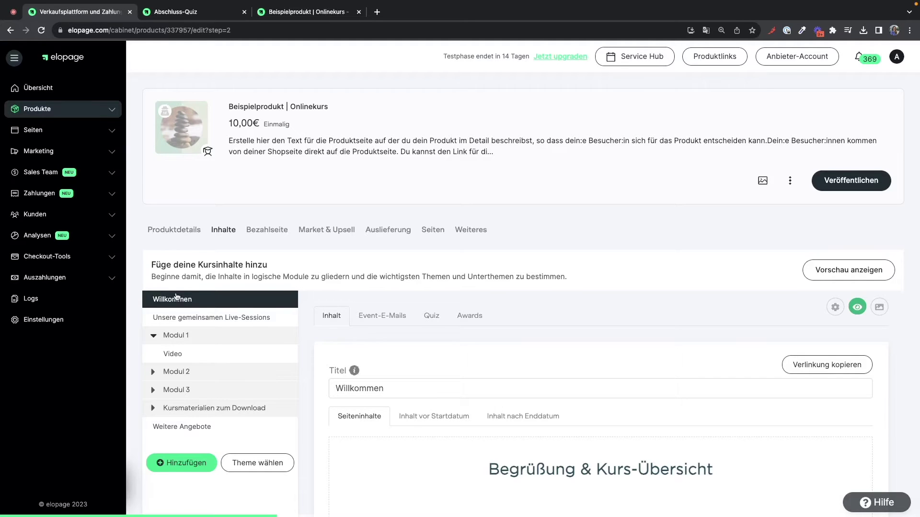
# - Review the Willkommen lesson's Einstellungen, close them, and show its deactivated Event-E-Mails section
pyautogui.scroll(-2, 175, 304)
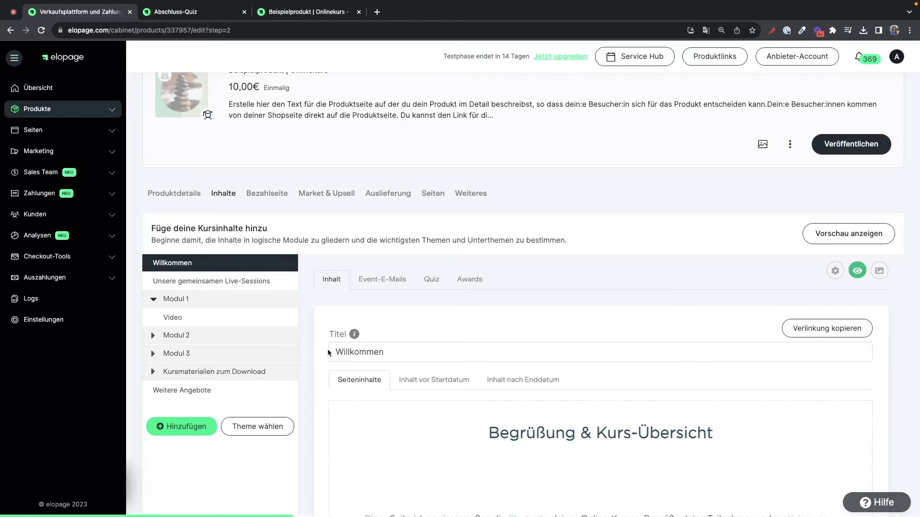
pyautogui.scroll(-4, 327, 348)
pyautogui.scroll(-1, 328, 353)
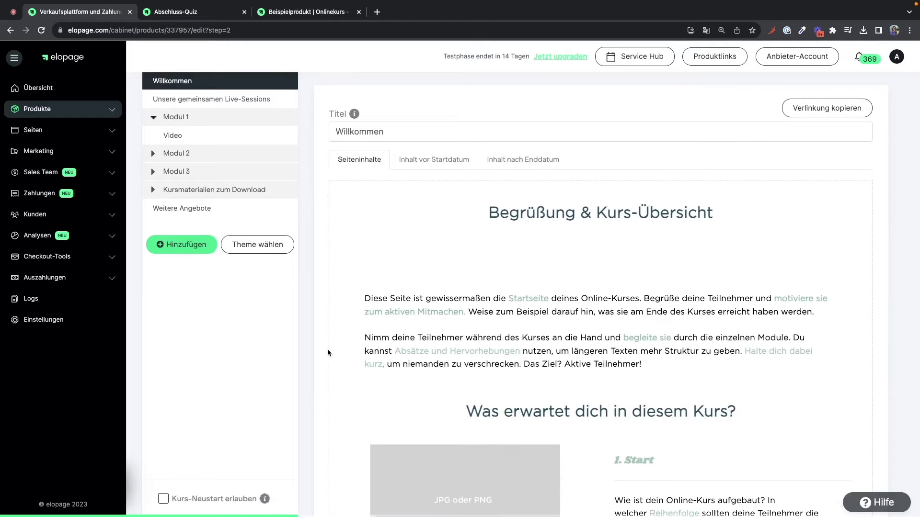
pyautogui.scroll(3, 326, 348)
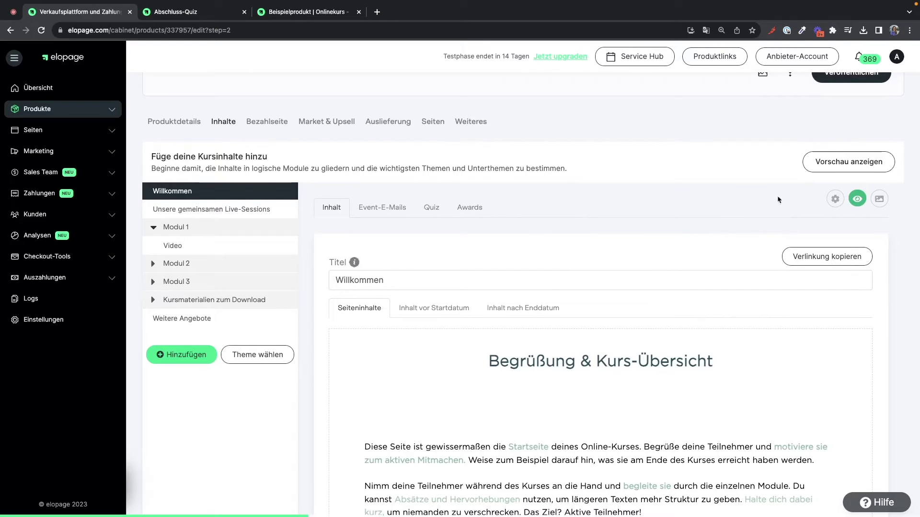
pyautogui.click(834, 199)
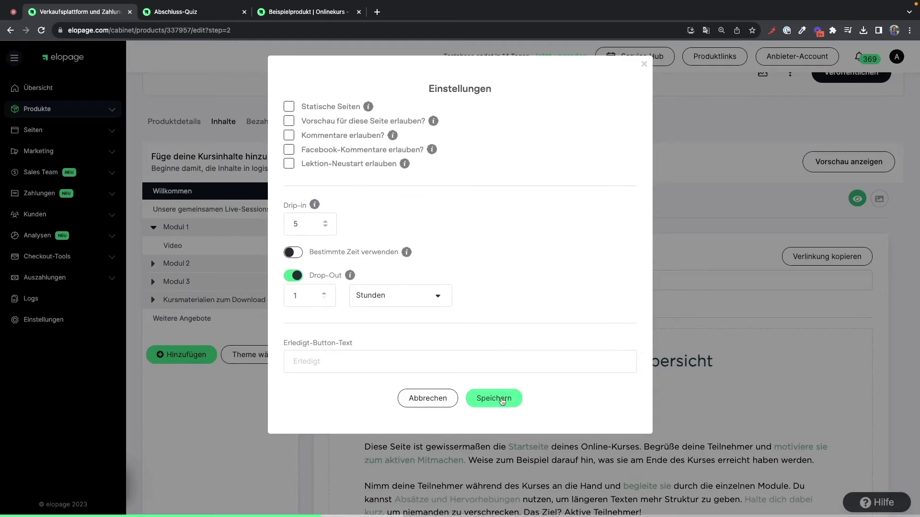
pyautogui.click(426, 395)
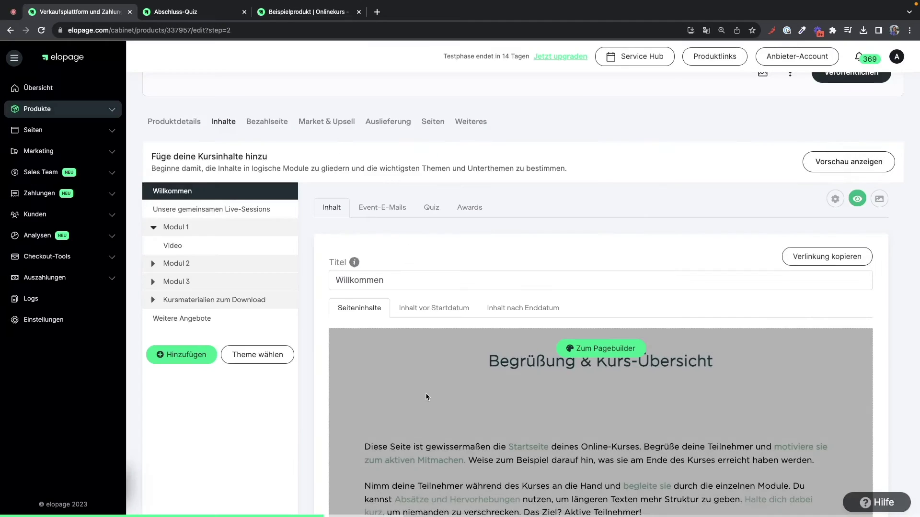
pyautogui.click(398, 207)
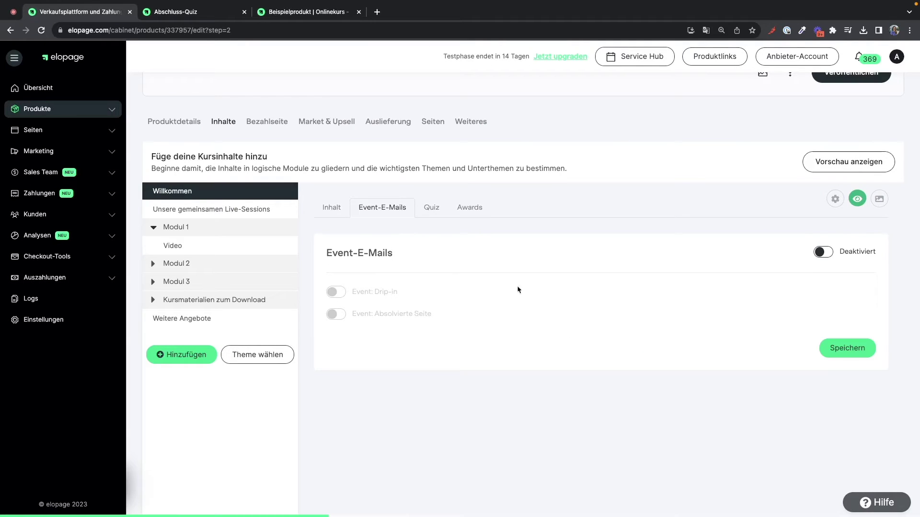
# - Toggle the Drip-in event e-mail on and back off, then show the lesson's Quiz settings
pyautogui.click(828, 254)
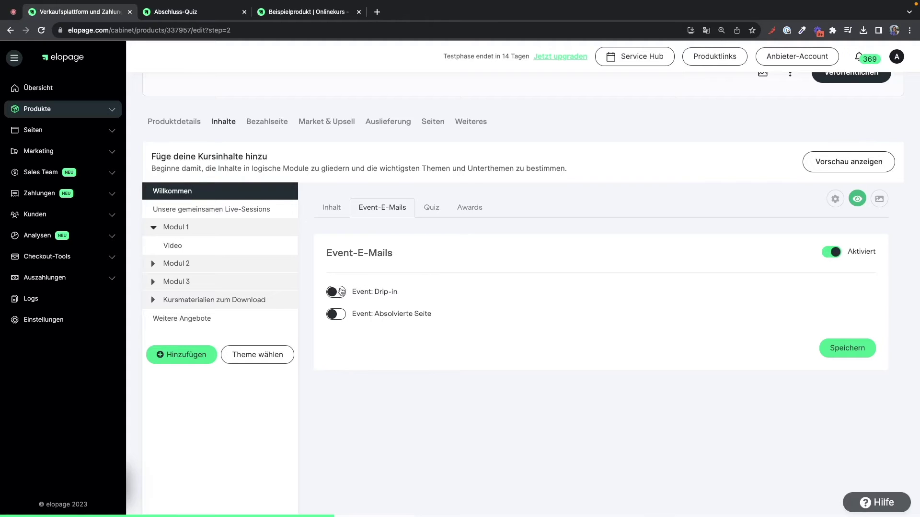
pyautogui.click(336, 292)
pyautogui.scroll(-2, 341, 292)
pyautogui.scroll(-4, 341, 292)
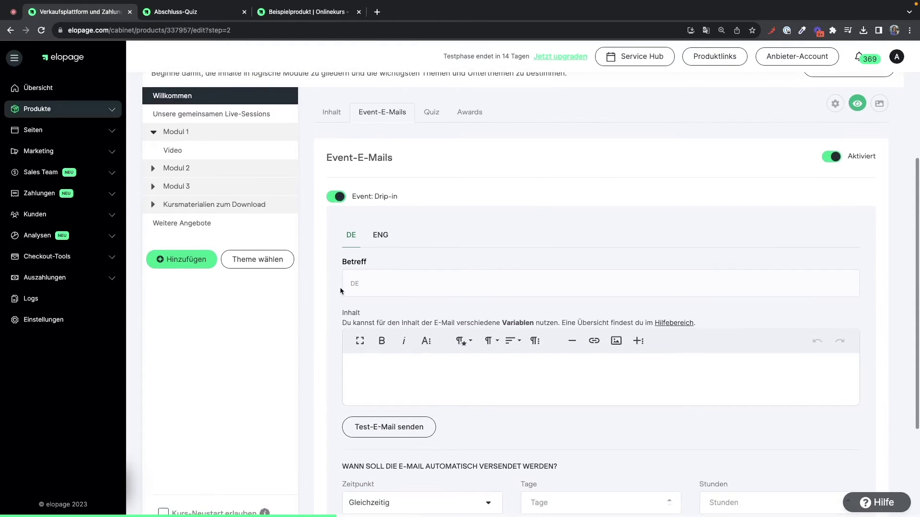
pyautogui.scroll(-1, 340, 291)
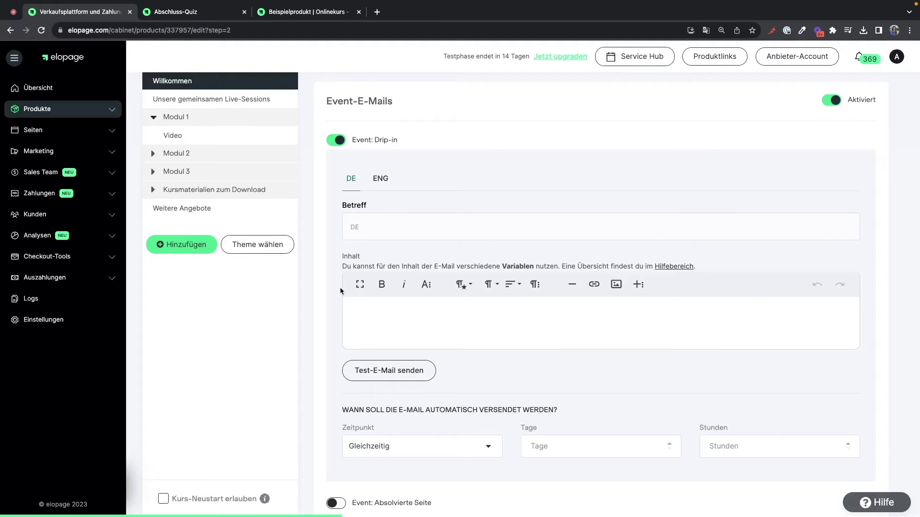
pyautogui.scroll(3, 340, 291)
pyautogui.click(336, 222)
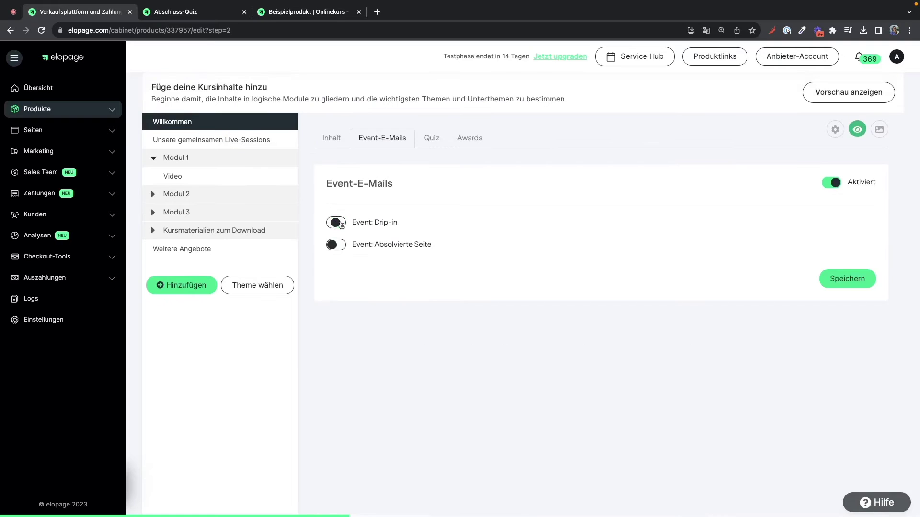
pyautogui.click(437, 142)
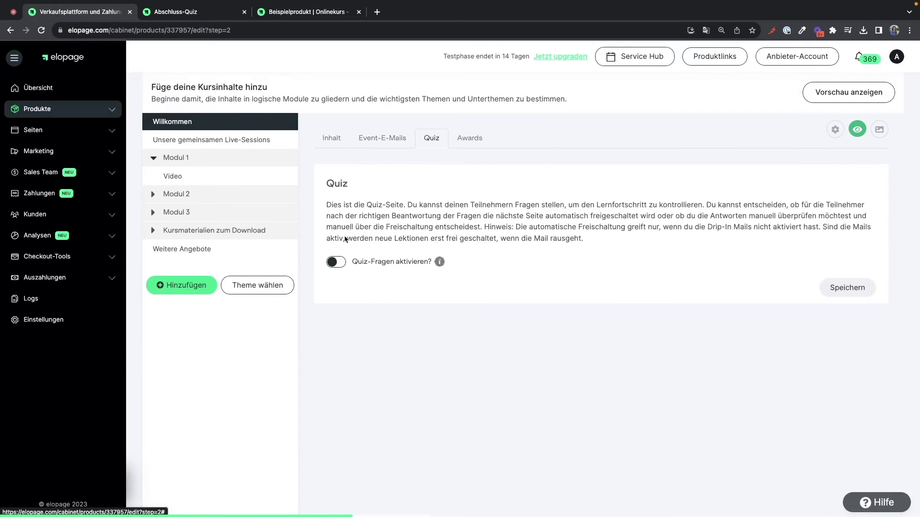
# - Turn on 'Quiz-Fragen aktivieren?' for the Willkommen lesson, review the quiz editor, then open its Awards settings
pyautogui.click(335, 261)
pyautogui.scroll(-3, 399, 301)
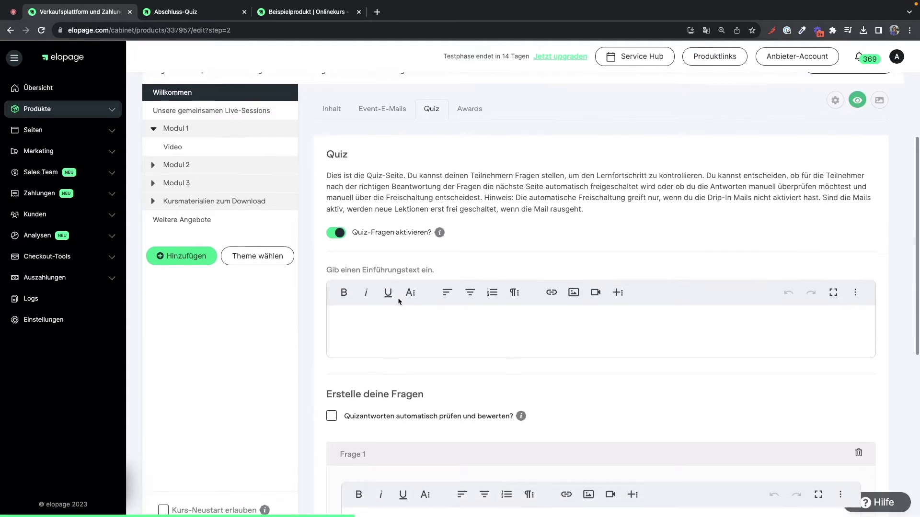
pyautogui.scroll(-2, 399, 301)
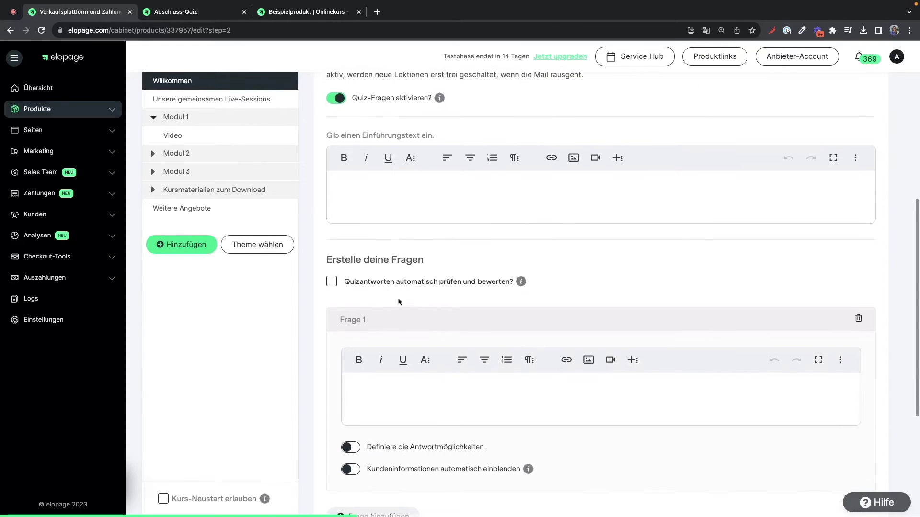
pyautogui.scroll(-1, 399, 300)
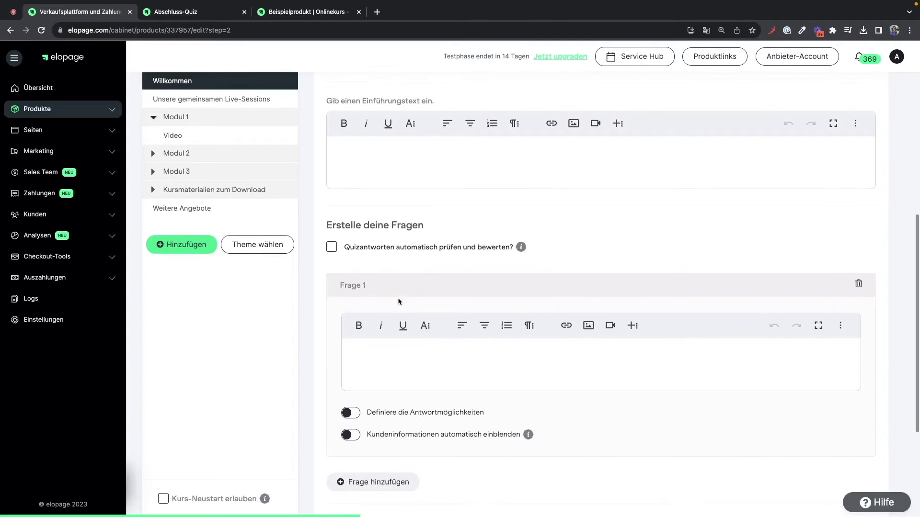
pyautogui.scroll(2, 399, 301)
pyautogui.scroll(5, 399, 300)
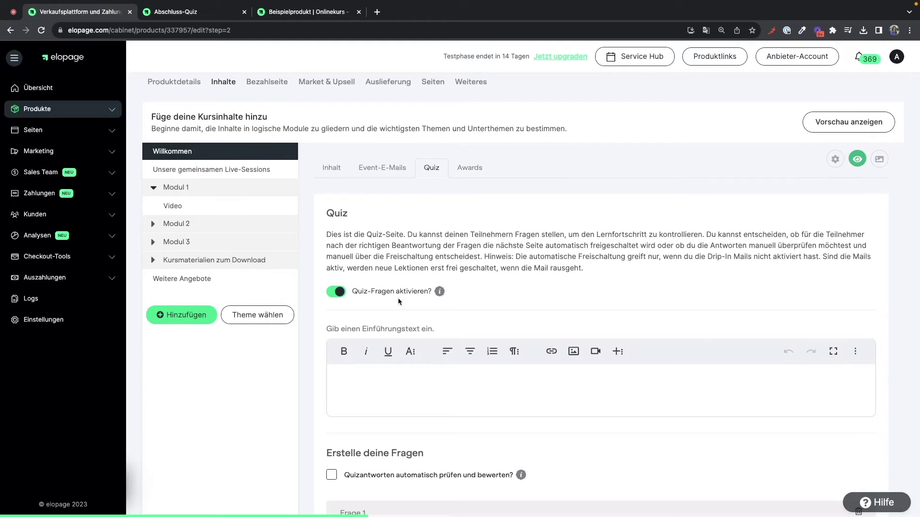
pyautogui.click(471, 170)
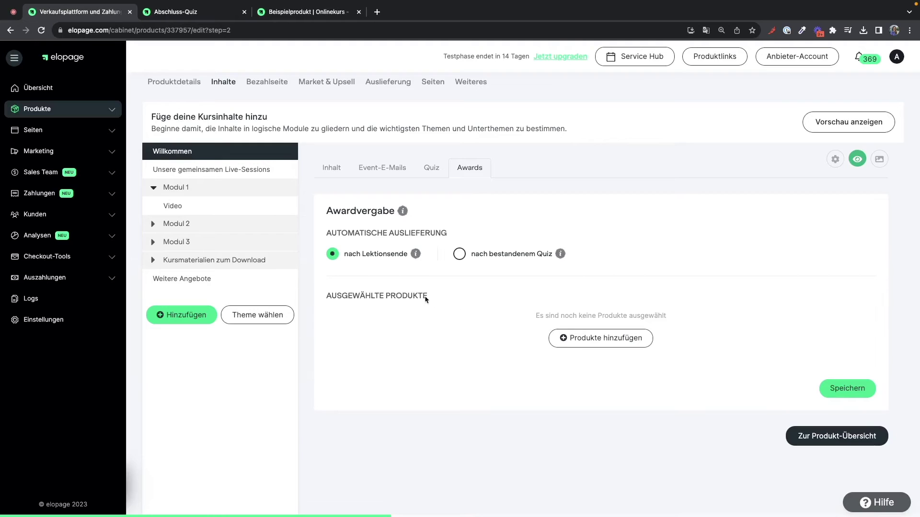
# - Assign and save the theme '32269 Beispiel Online-Kurs-Theme mit Kursübersicht', then view the course preview
pyautogui.click(261, 320)
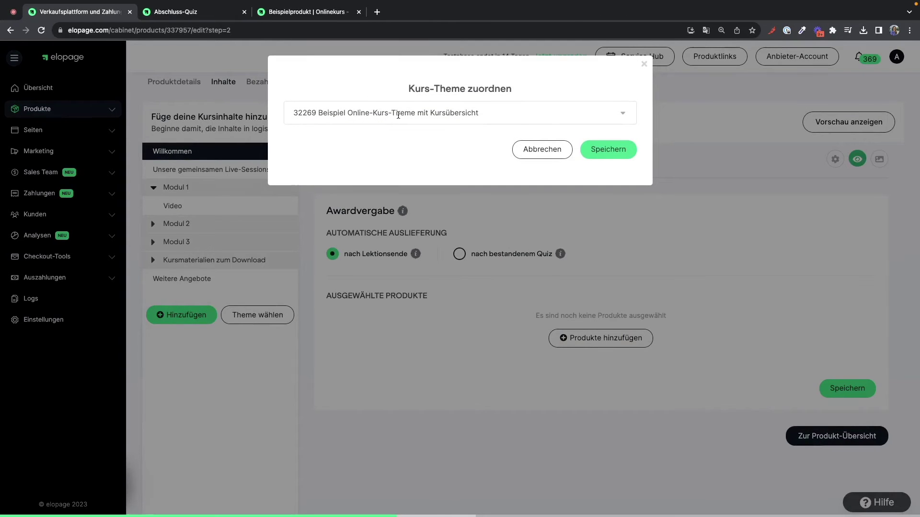
pyautogui.click(411, 114)
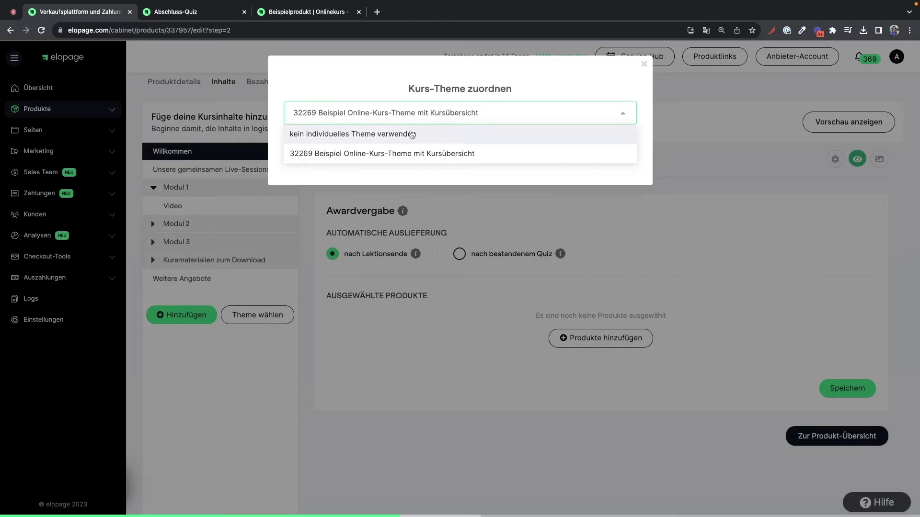
pyautogui.click(407, 132)
pyautogui.click(603, 148)
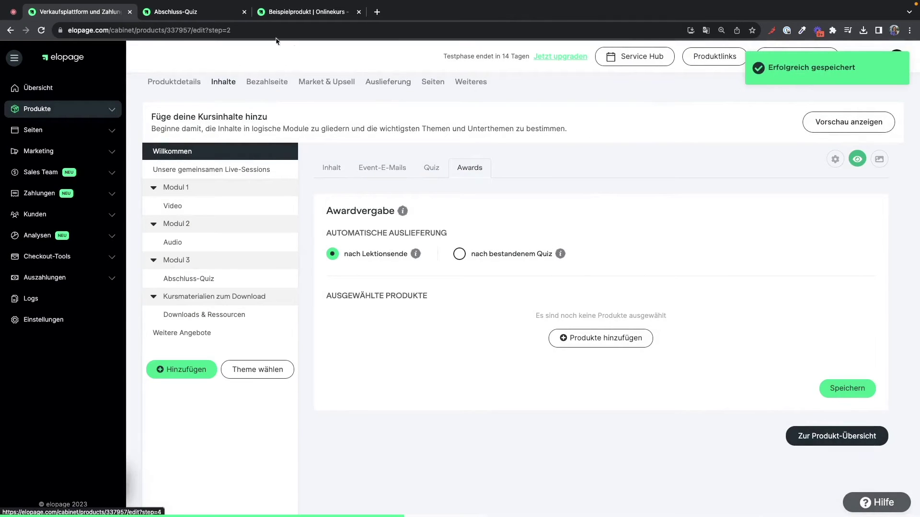
pyautogui.click(224, 12)
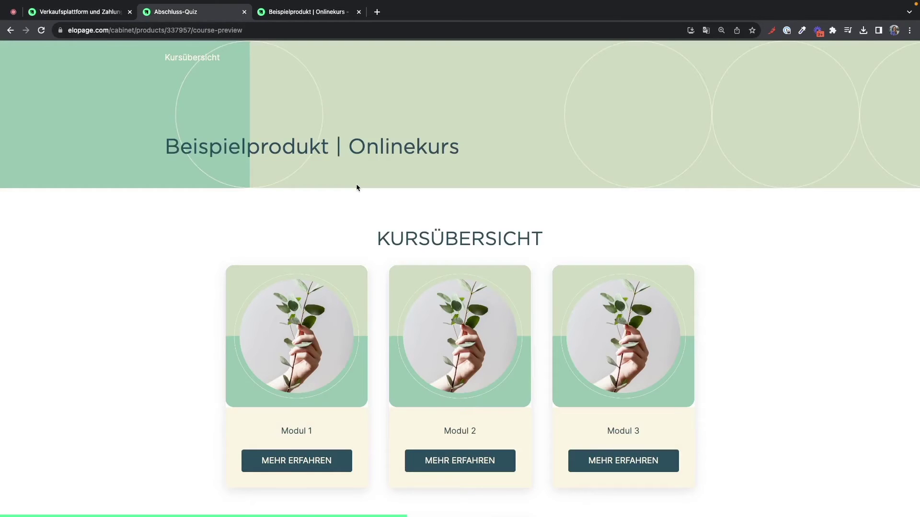
# - Preview the Modul 1 Video lesson, advance to the Audio lesson, then go back to the admin editor
pyautogui.click(322, 465)
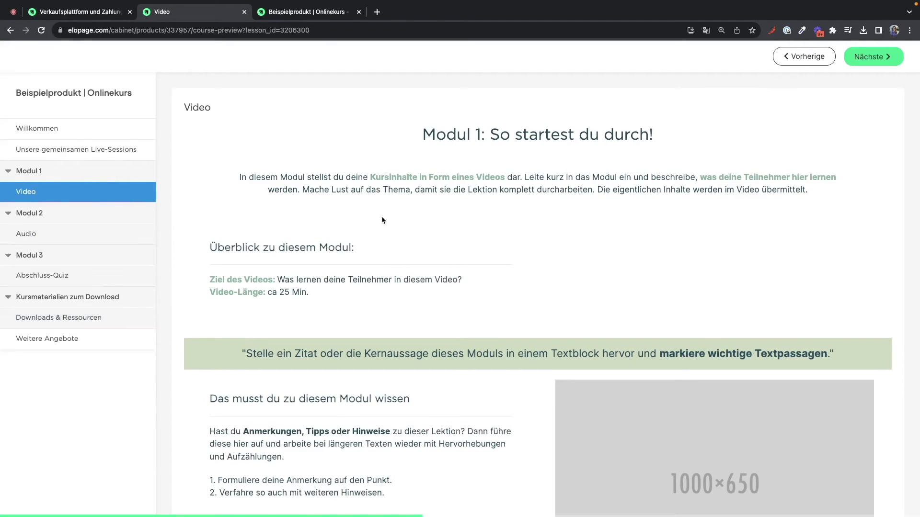
pyautogui.click(872, 57)
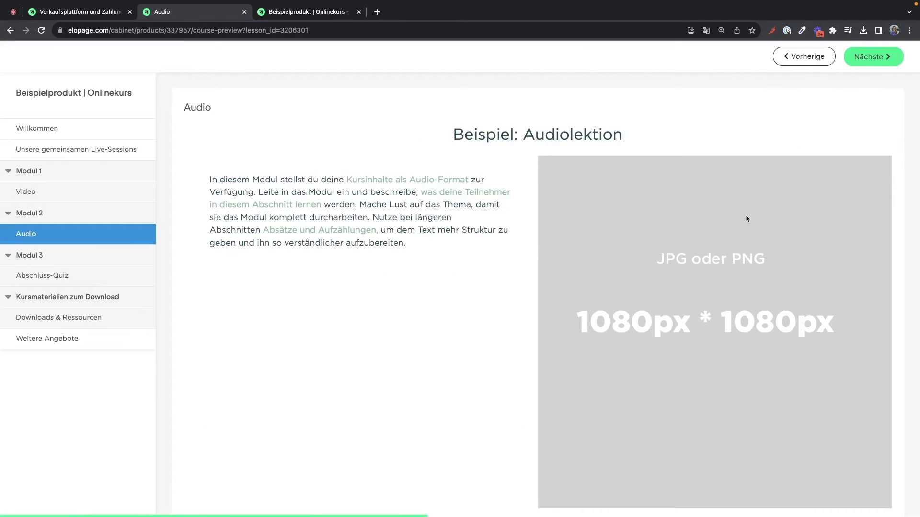
pyautogui.scroll(-2, 747, 219)
pyautogui.scroll(-7, 747, 219)
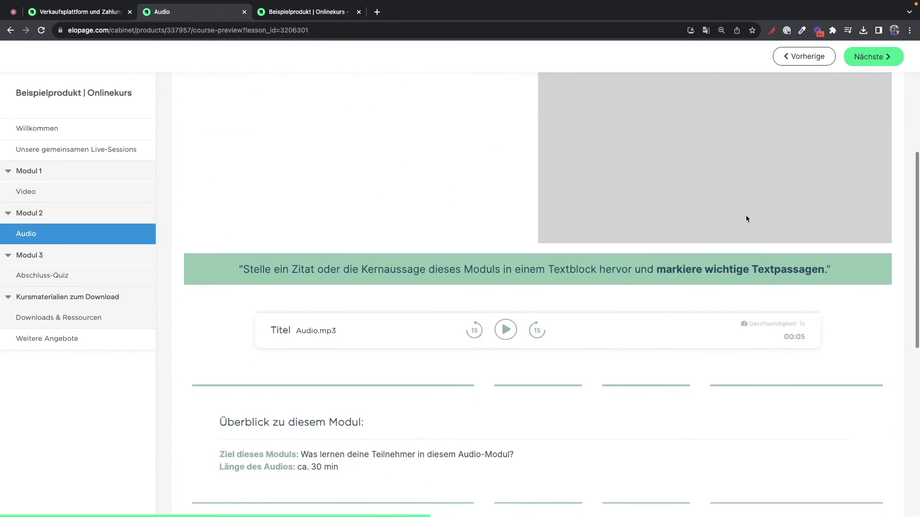
pyautogui.scroll(-3, 746, 218)
pyautogui.scroll(11, 746, 219)
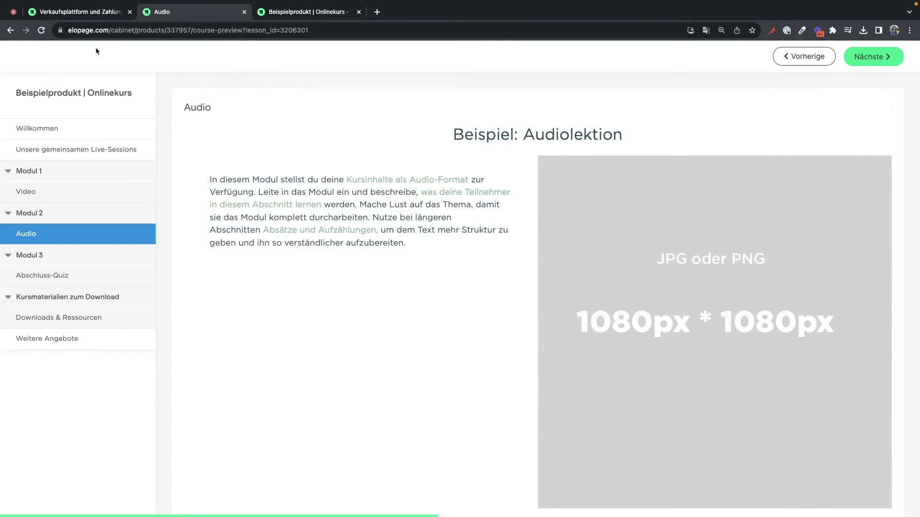
pyautogui.click(79, 12)
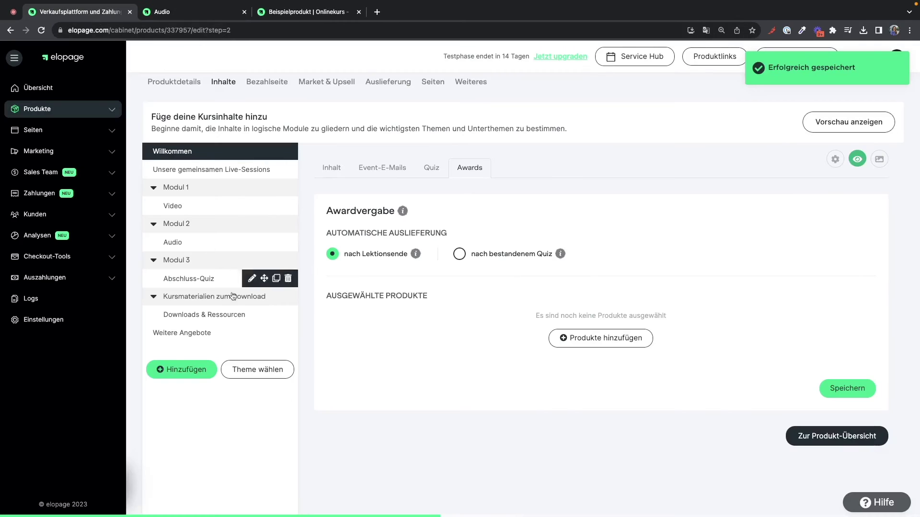
# - Under Online-Kurs-Themes, confirm 'Beispiel Online-Kurs-Theme mit Kursübersicht' applies to Onlinekurs, then edit it
pyautogui.click(106, 106)
pyautogui.click(62, 163)
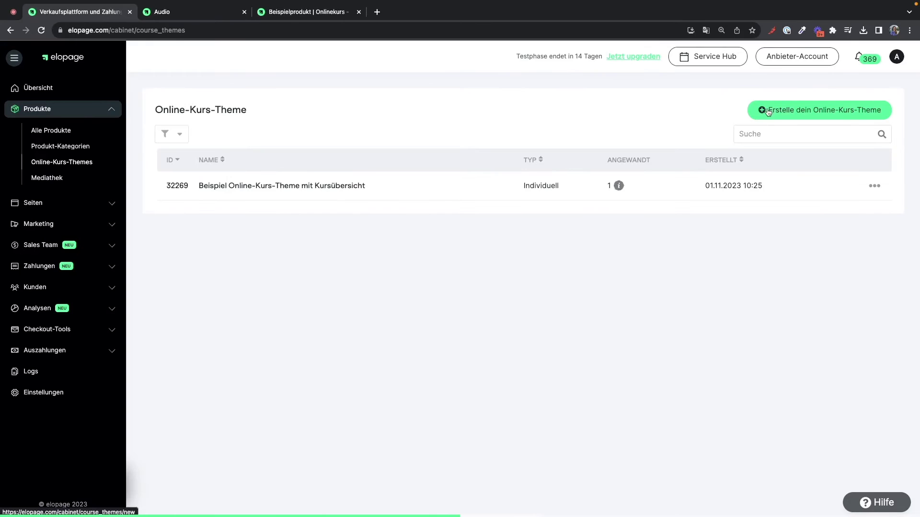
pyautogui.click(620, 187)
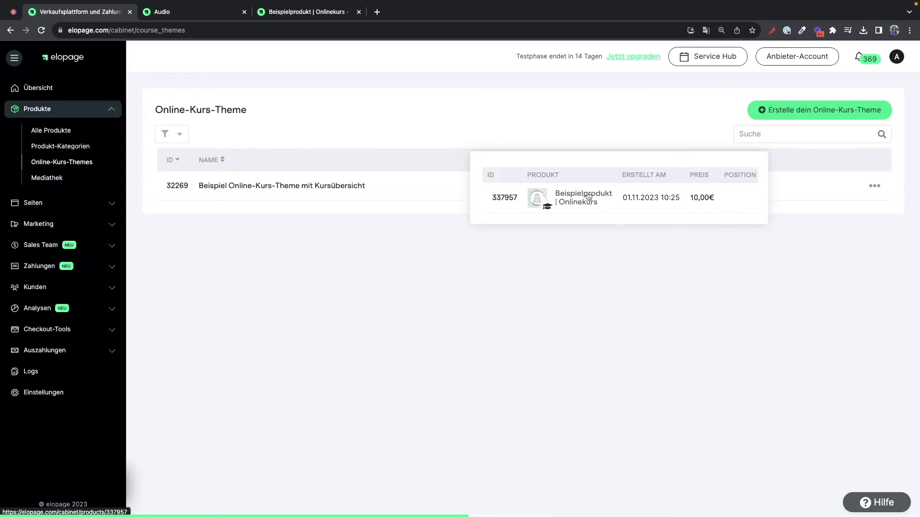
pyautogui.click(362, 186)
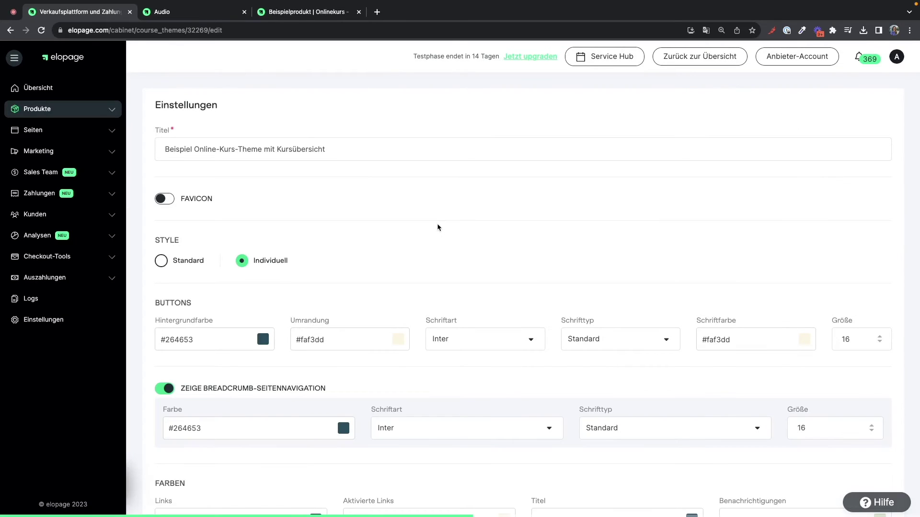
pyautogui.scroll(-3, 438, 228)
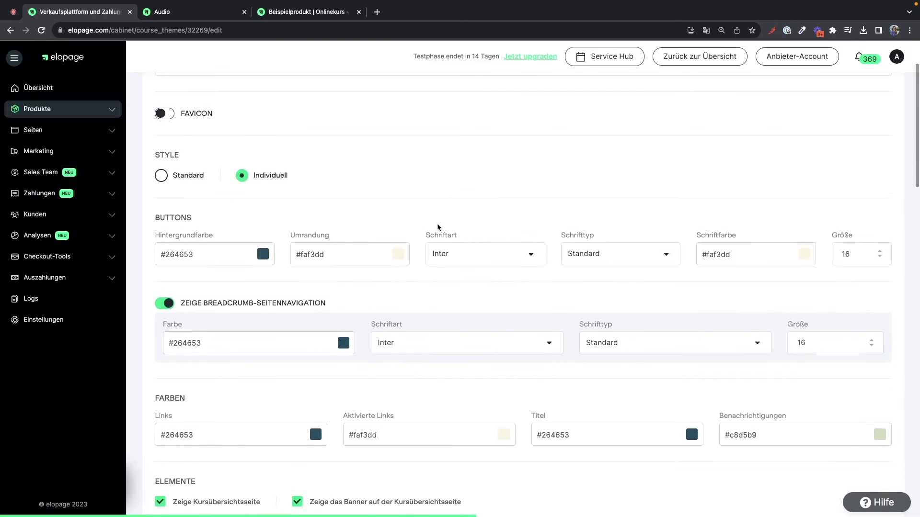
pyautogui.scroll(-5, 437, 227)
pyautogui.scroll(-1, 437, 227)
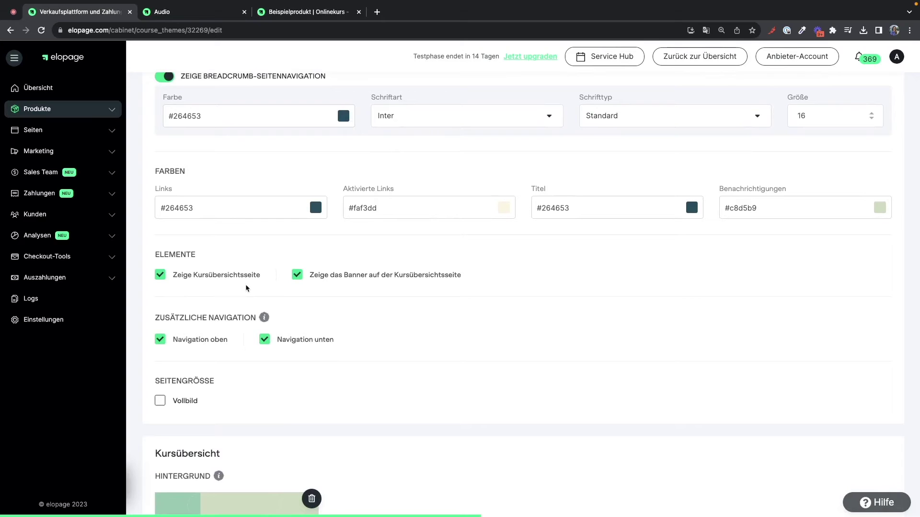
pyautogui.scroll(-5, 281, 287)
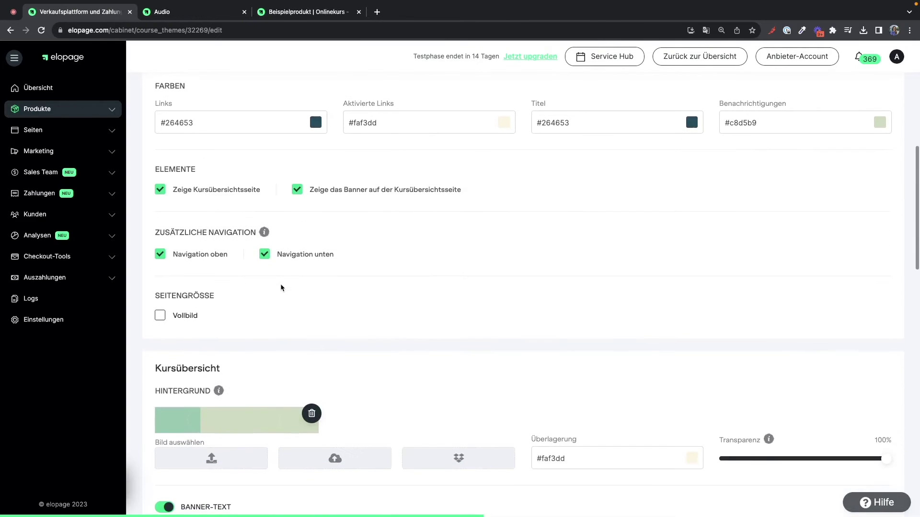
pyautogui.scroll(-3, 282, 287)
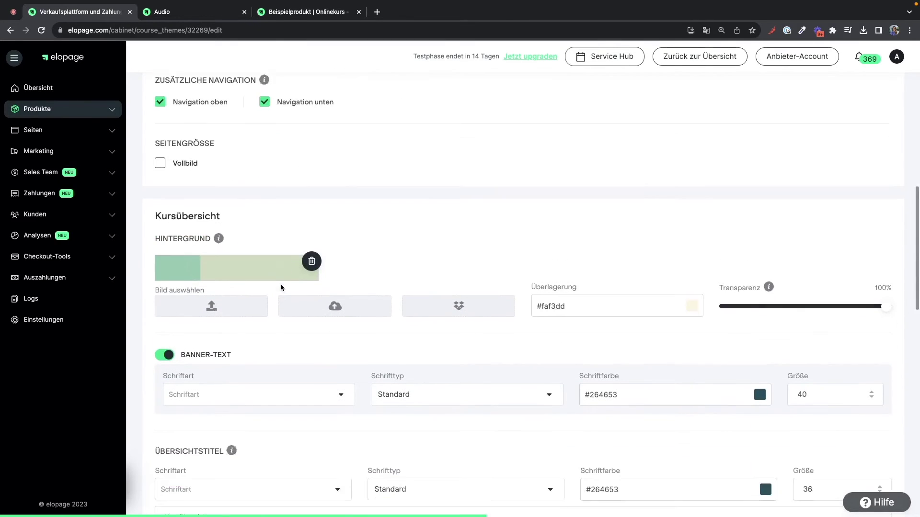
pyautogui.scroll(-3, 282, 287)
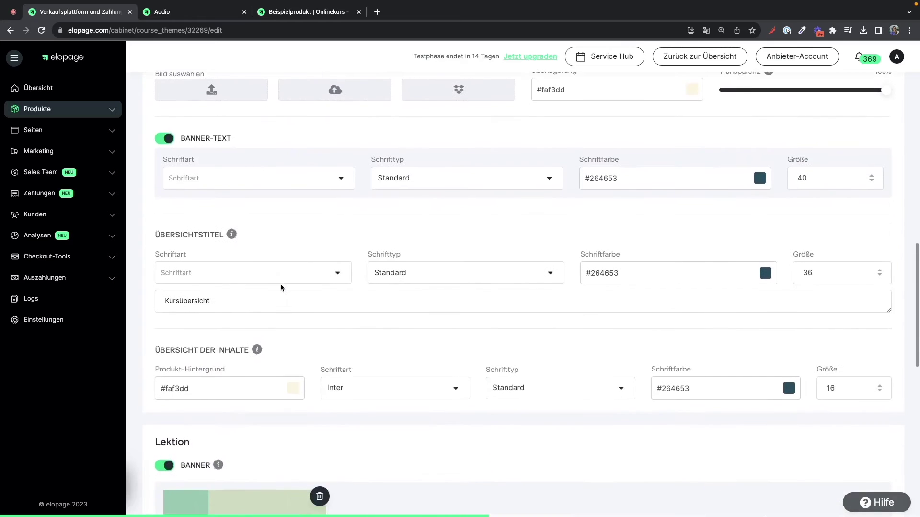
pyautogui.scroll(-6, 282, 287)
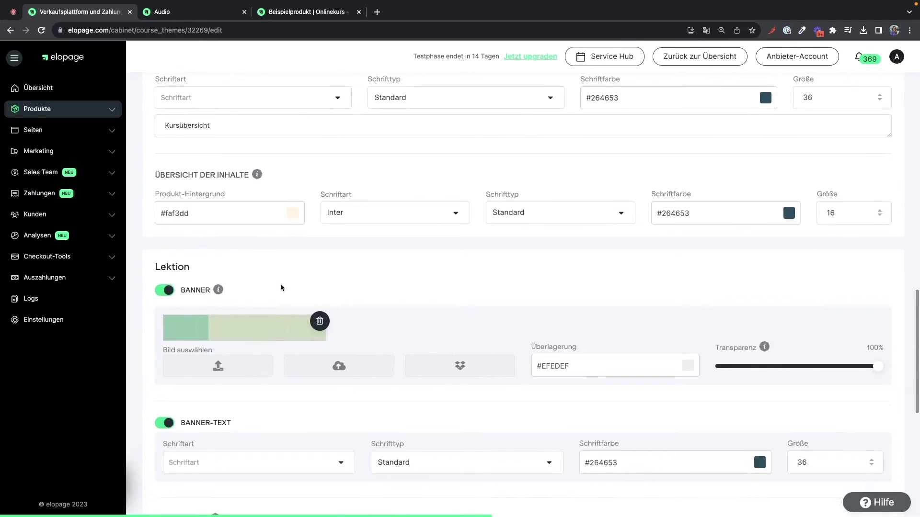
pyautogui.scroll(-3, 282, 288)
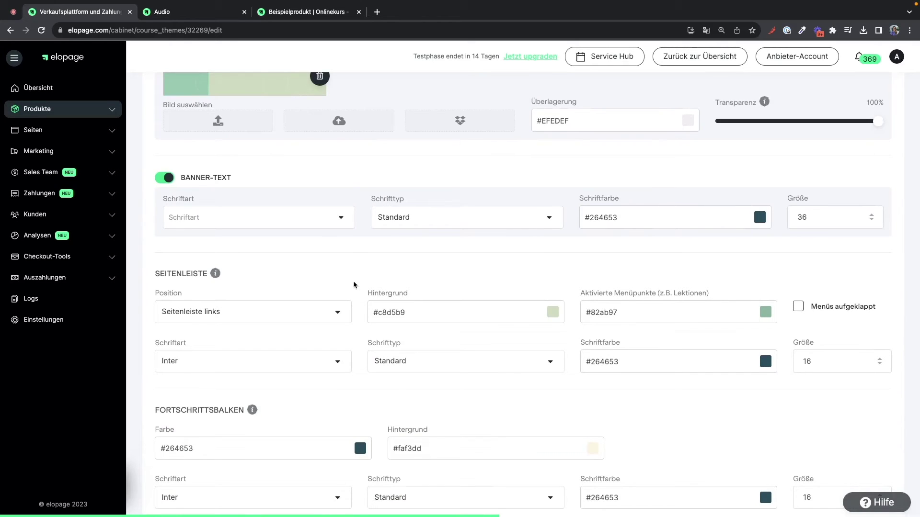
# - From the products list, create a new product of type Online-Kurs
pyautogui.click(114, 115)
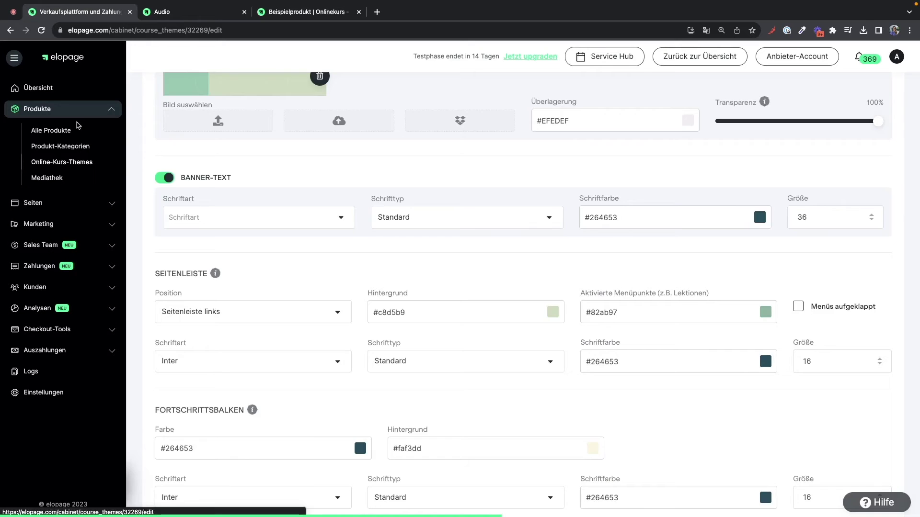
pyautogui.click(63, 132)
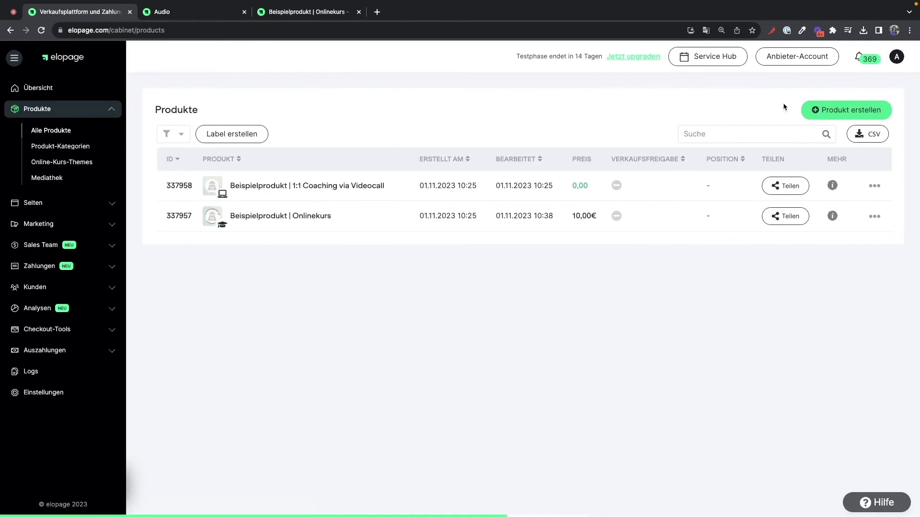
pyautogui.click(827, 109)
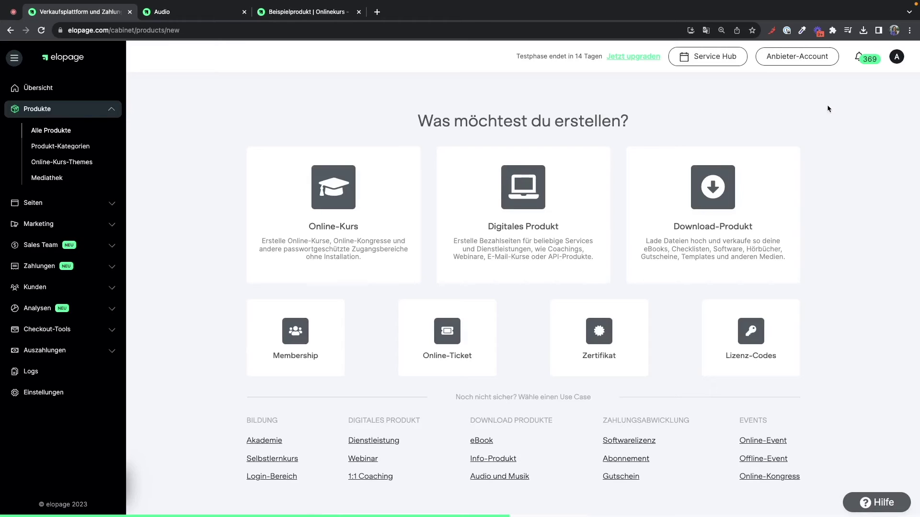
pyautogui.click(405, 190)
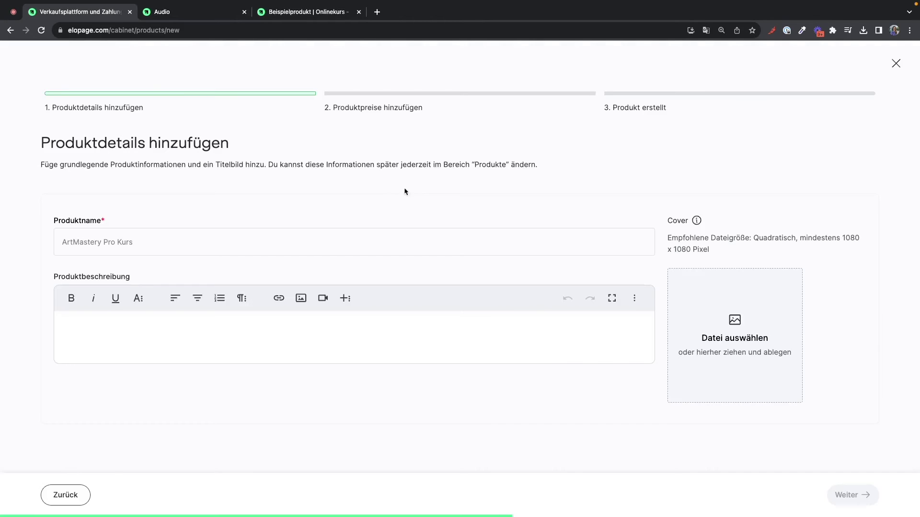
# - Enter the product name 'Yoga Kurs' and a short description
pyautogui.click(318, 243)
pyautogui.write('Yoga Kurs')
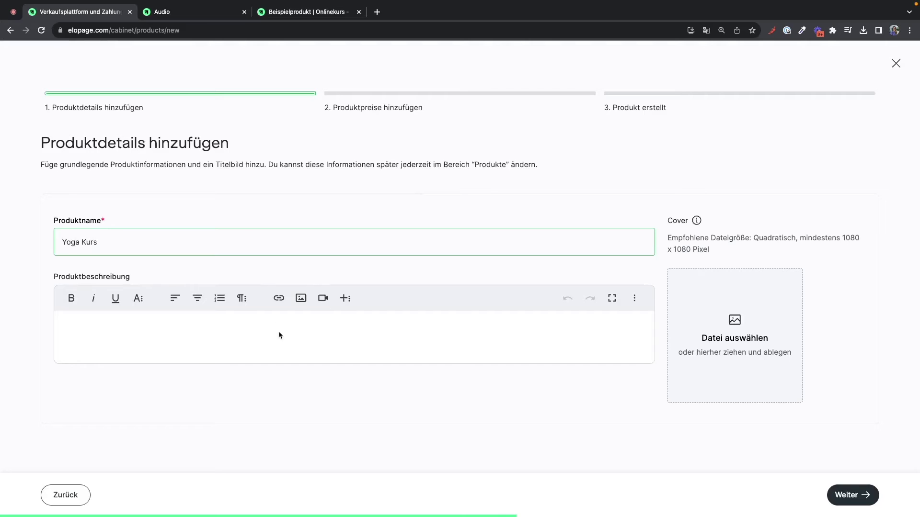
pyautogui.click(280, 335)
pyautogui.write('Das ist die Produuktbeschreib')
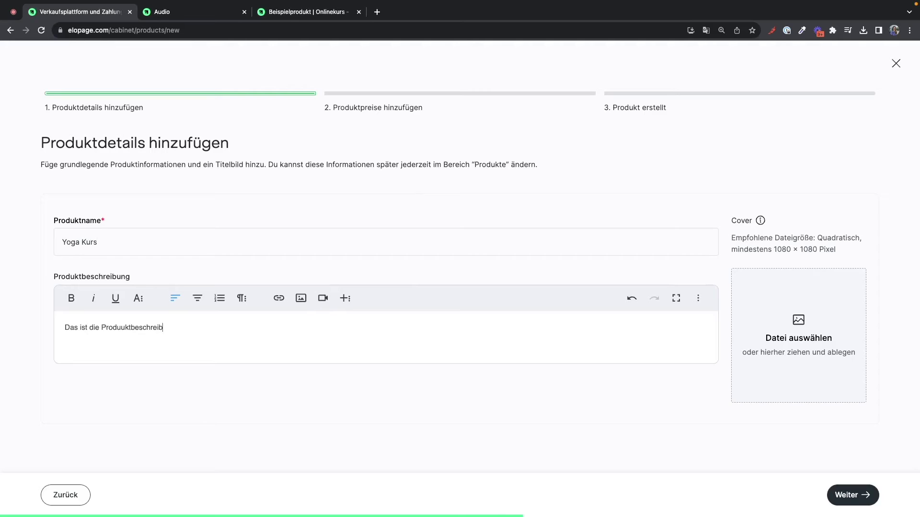
# - Set the Coaching Service library image as the cropped cover and continue to pricing
pyautogui.click(797, 360)
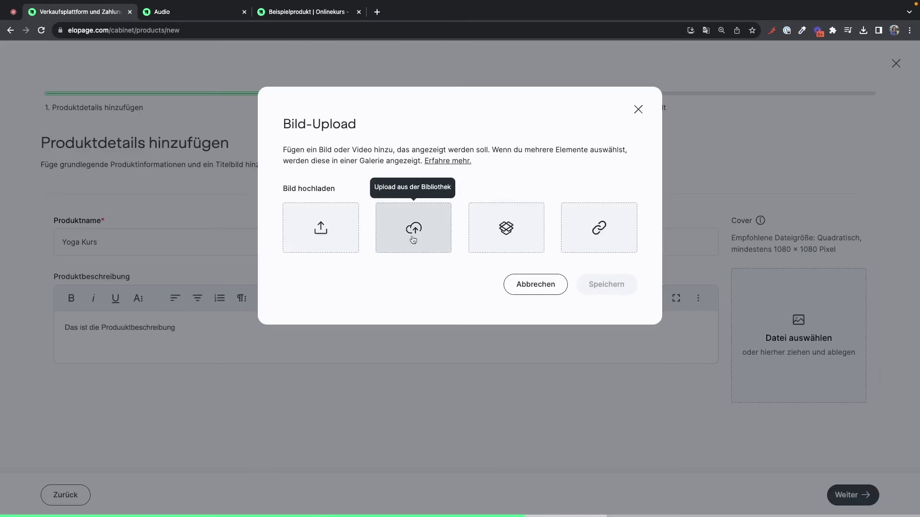
pyautogui.click(413, 238)
pyautogui.click(301, 205)
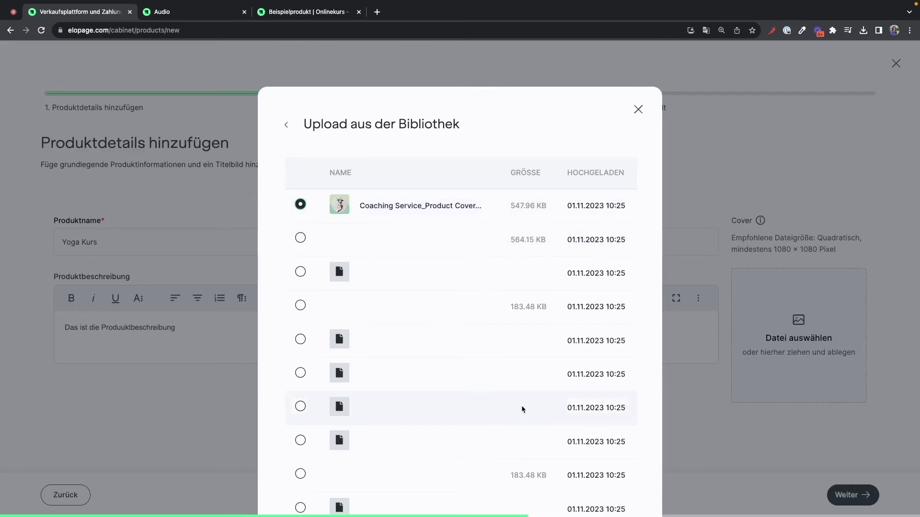
pyautogui.scroll(-3, 523, 410)
pyautogui.click(587, 479)
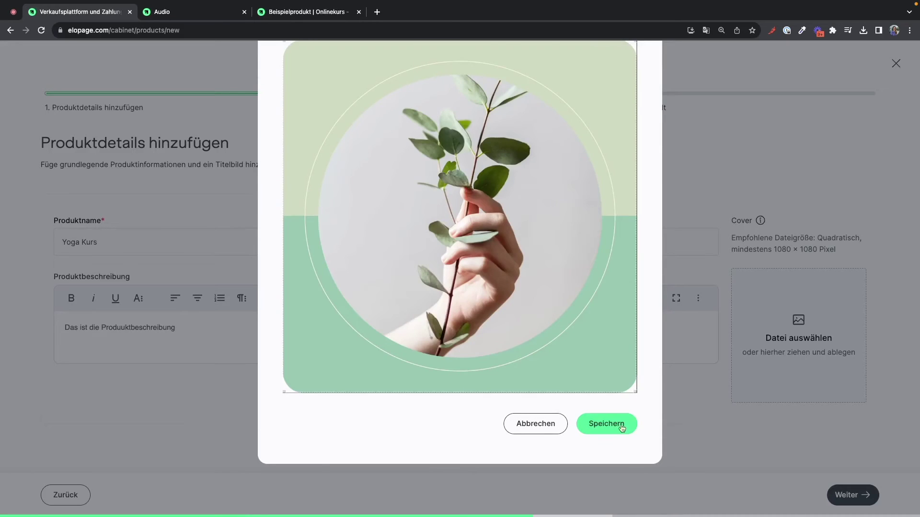
pyautogui.click(620, 424)
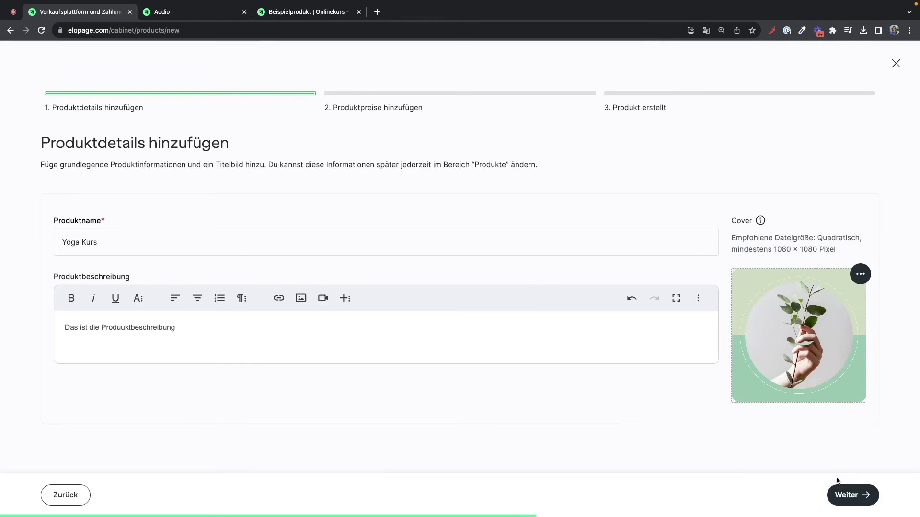
pyautogui.click(847, 495)
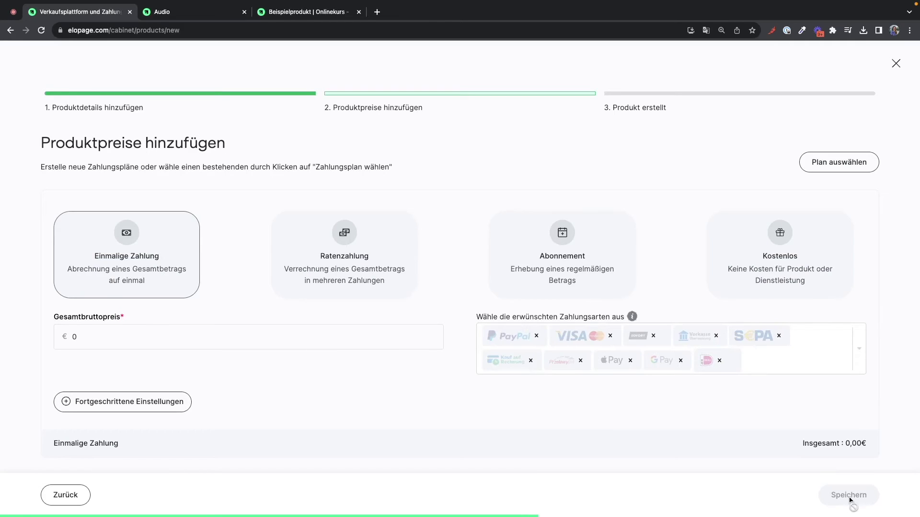
# - Save a free Kostenlos plan (0,00 €), create Yoga Kurs, and open its details page
pyautogui.click(801, 274)
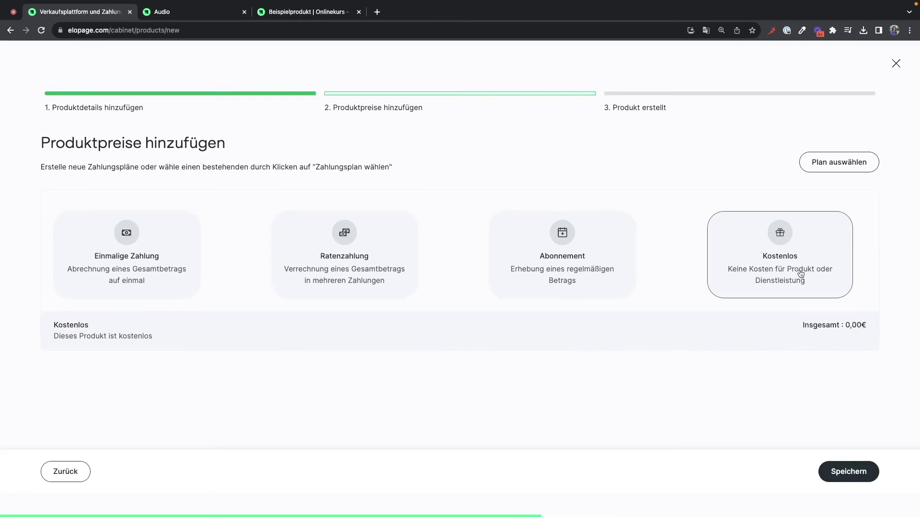
pyautogui.click(849, 469)
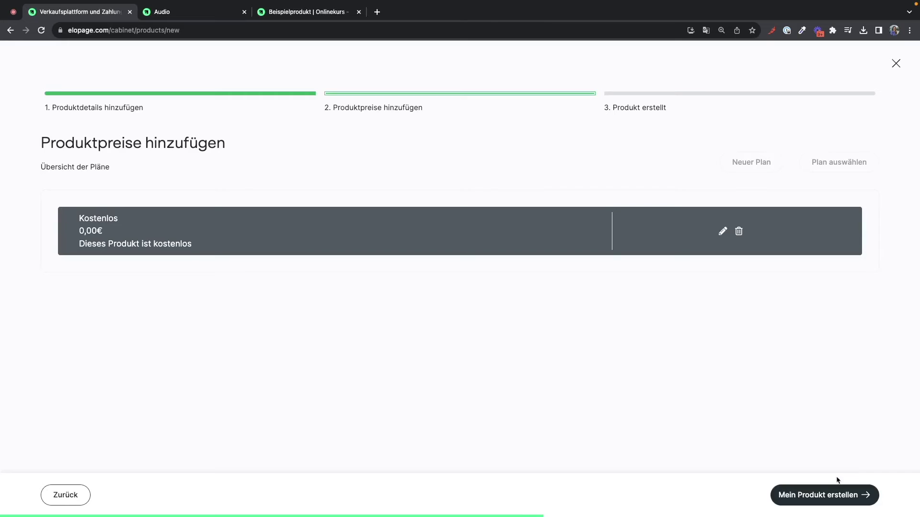
pyautogui.click(830, 497)
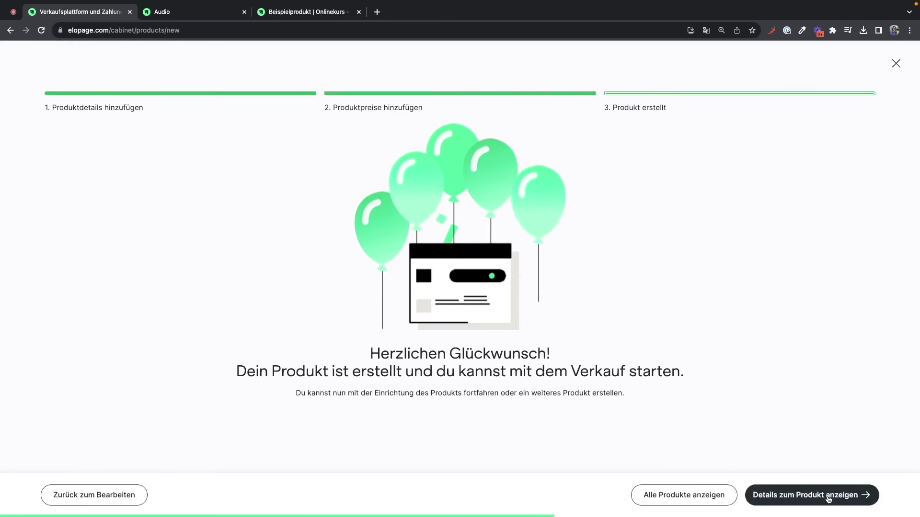
pyautogui.click(828, 499)
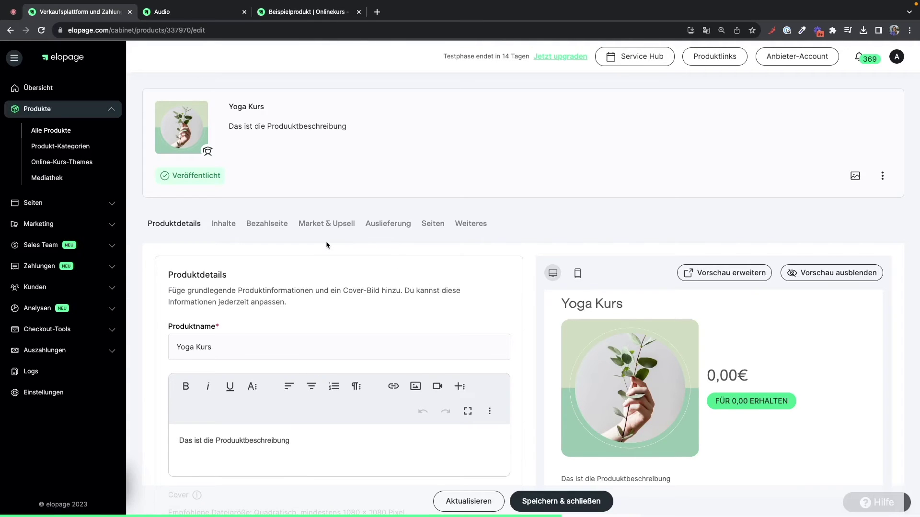
# - Review the Yoga Kurs details page and open its Inhalte course content editor
pyautogui.scroll(-3, 326, 245)
pyautogui.scroll(-2, 326, 245)
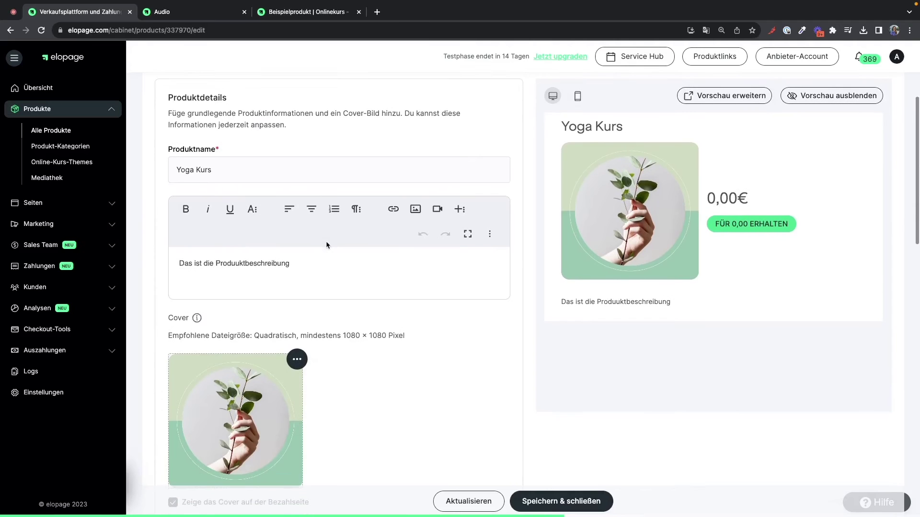
pyautogui.scroll(-2, 327, 245)
pyautogui.scroll(-3, 326, 244)
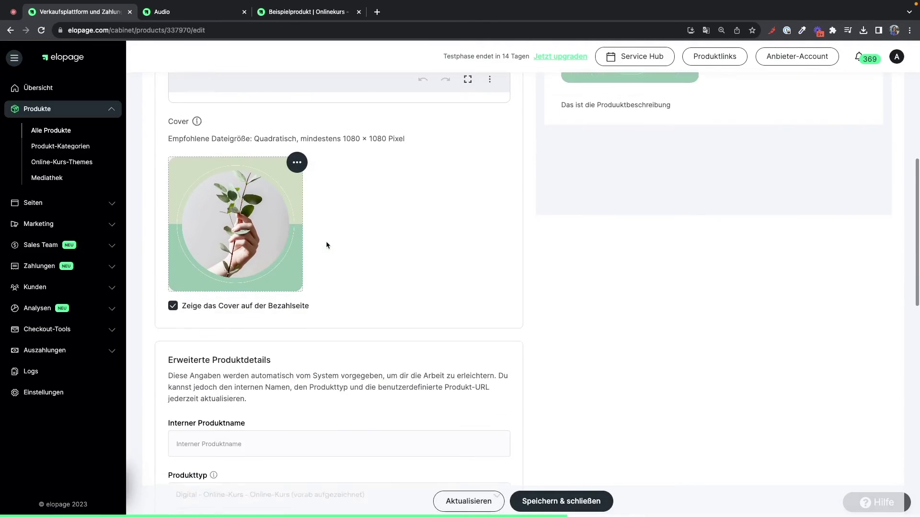
pyautogui.scroll(7, 326, 245)
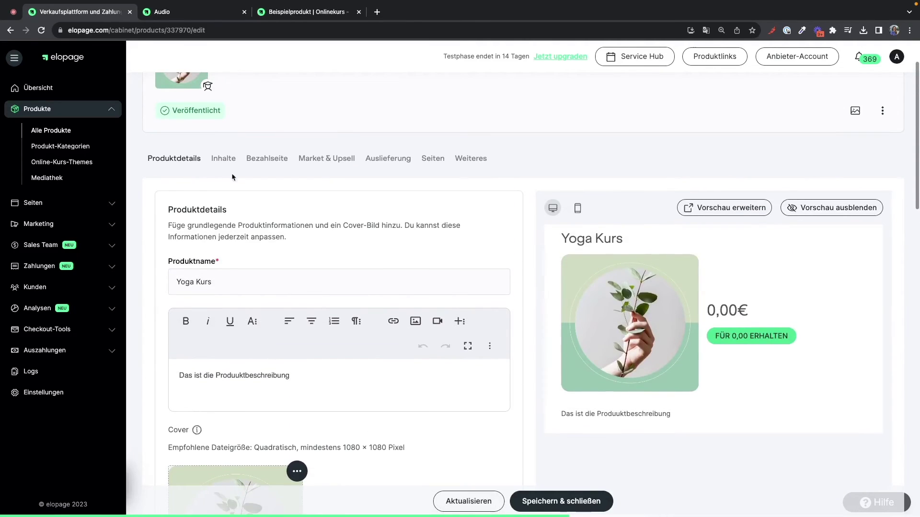
pyautogui.click(222, 159)
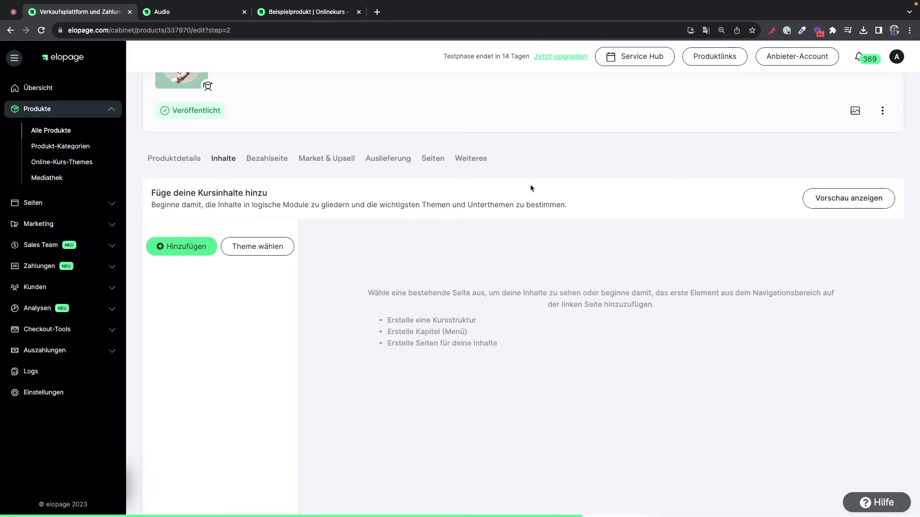
# - Add visible menu 'Menu erstellen 1' and nest visible page 'Seite erstellen 1' beneath it
pyautogui.click(184, 246)
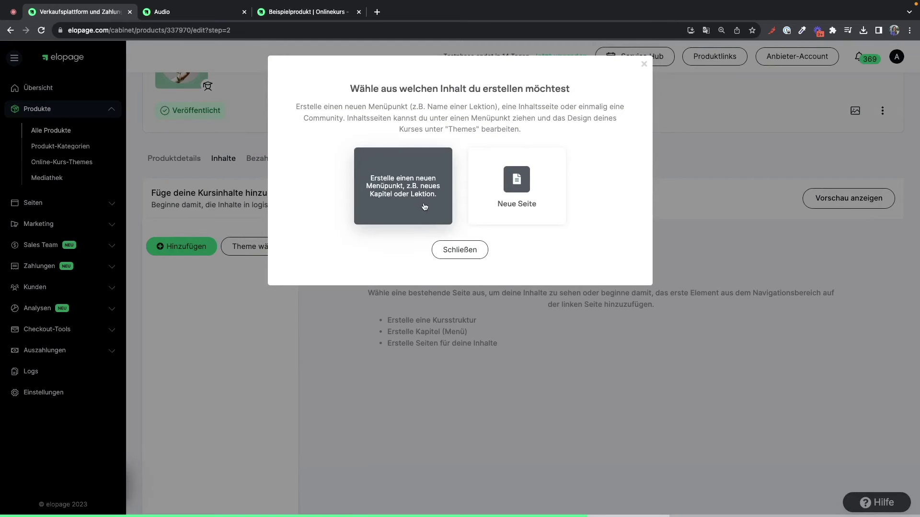
pyautogui.click(417, 185)
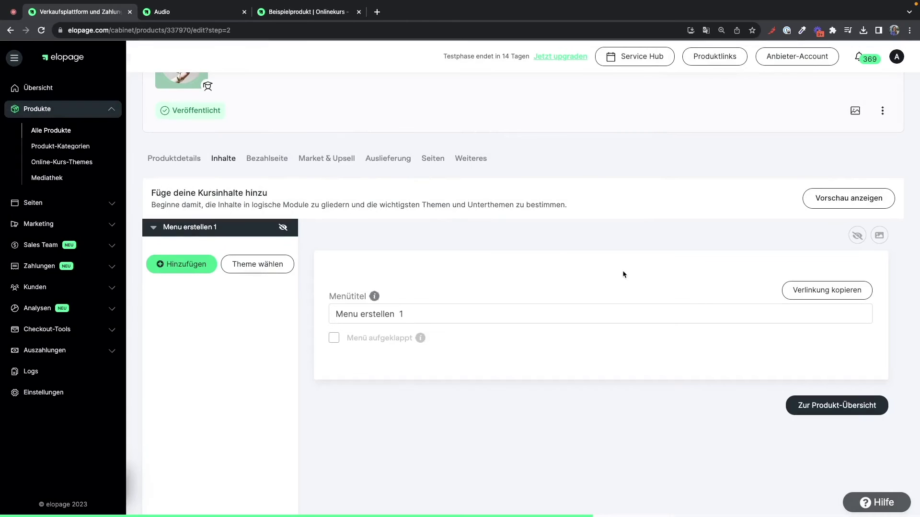
pyautogui.click(857, 236)
pyautogui.click(198, 264)
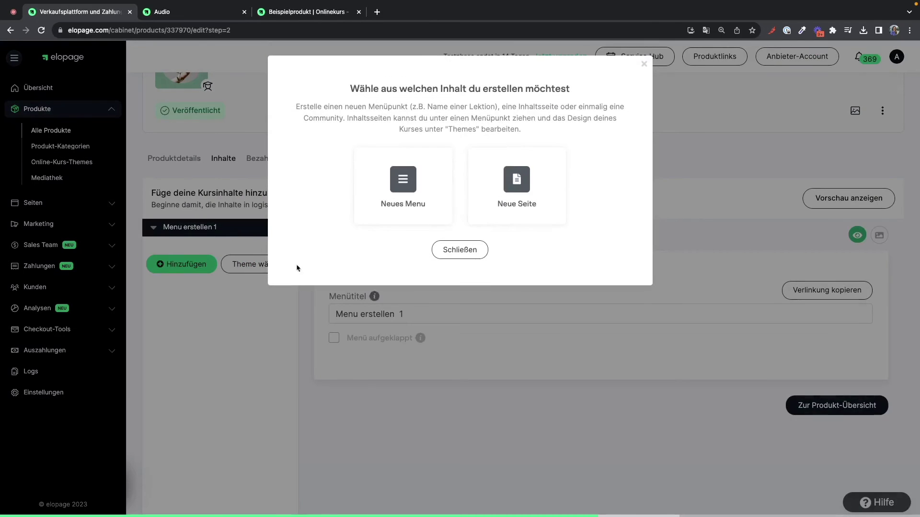
pyautogui.click(513, 175)
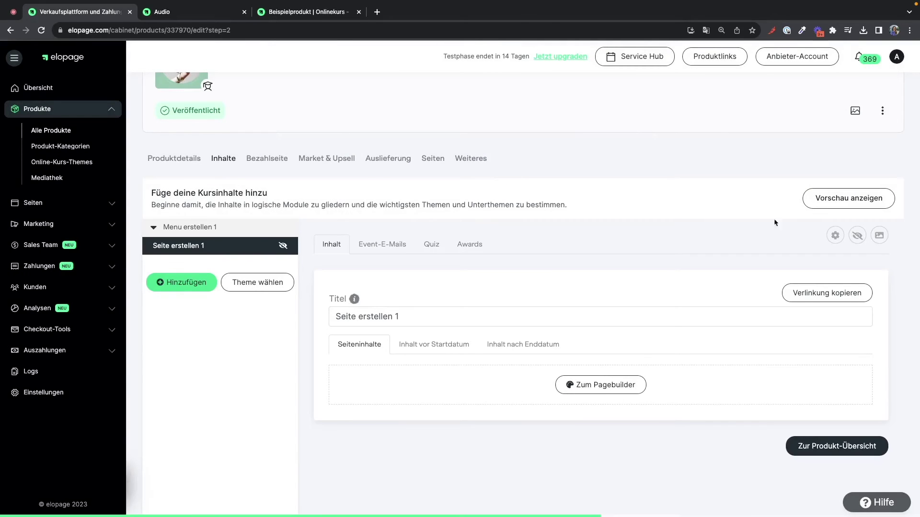
pyautogui.click(857, 235)
pyautogui.moveTo(209, 244); pyautogui.dragTo(207, 235)
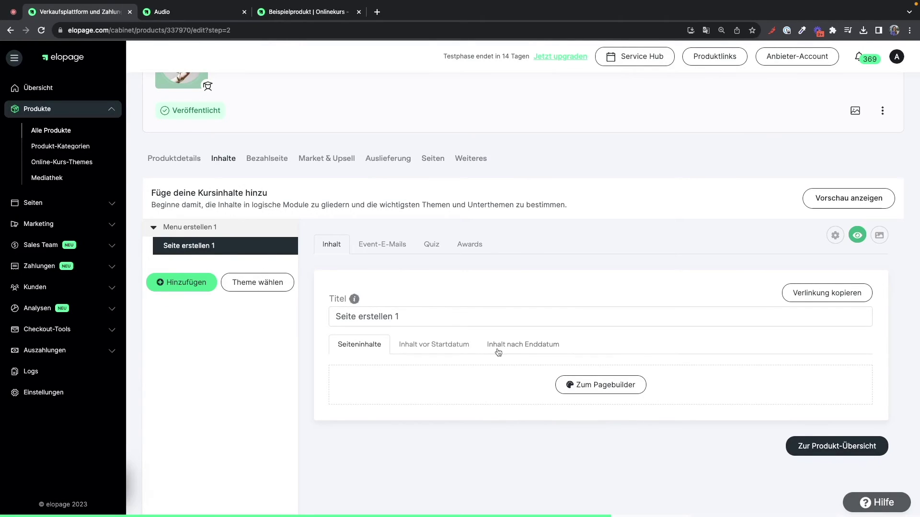
# - In the page builder for 'Seite erstellen 1', add a text block followed by an image block
pyautogui.click(583, 387)
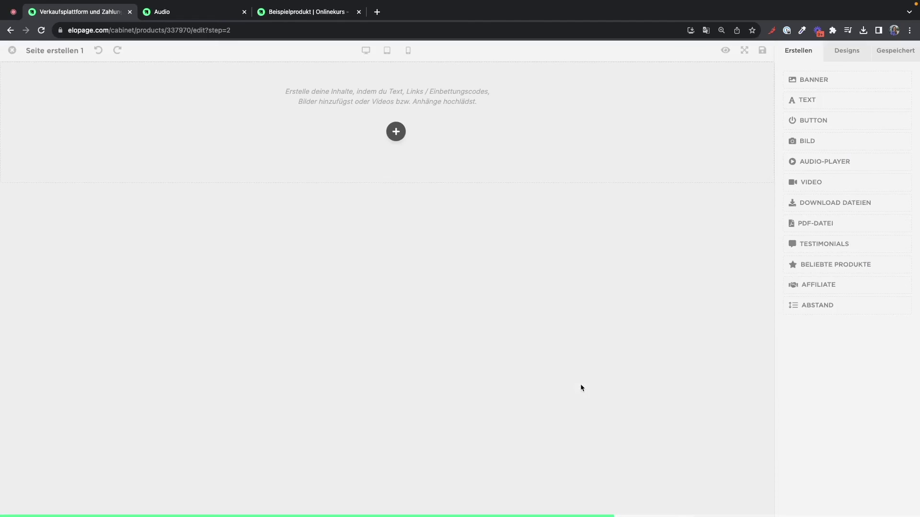
pyautogui.click(396, 131)
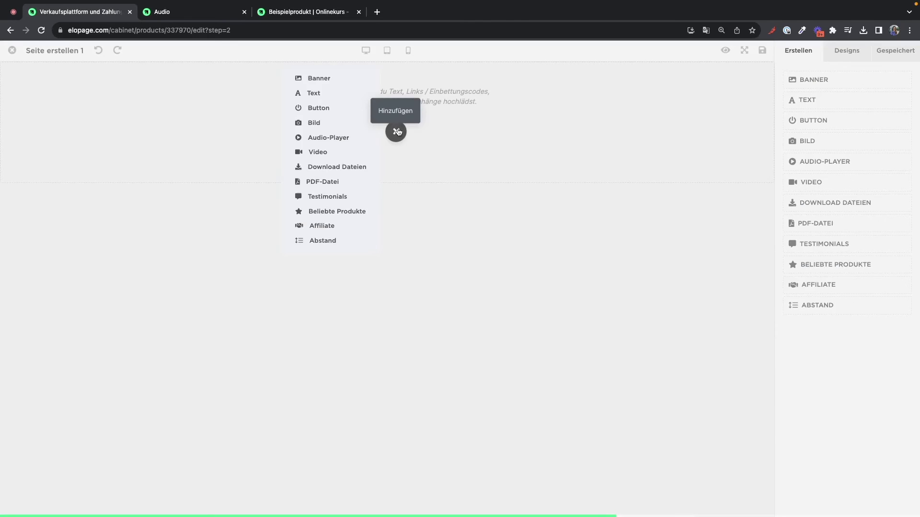
pyautogui.click(347, 93)
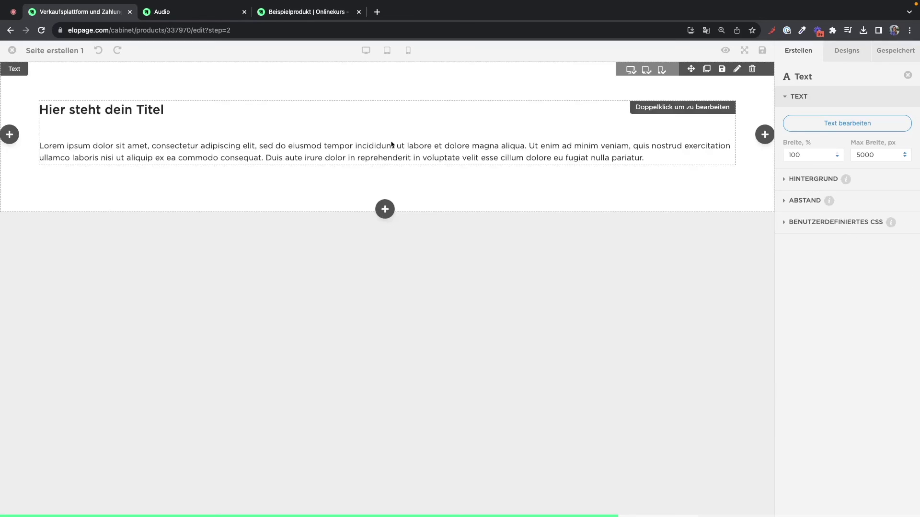
pyautogui.click(385, 209)
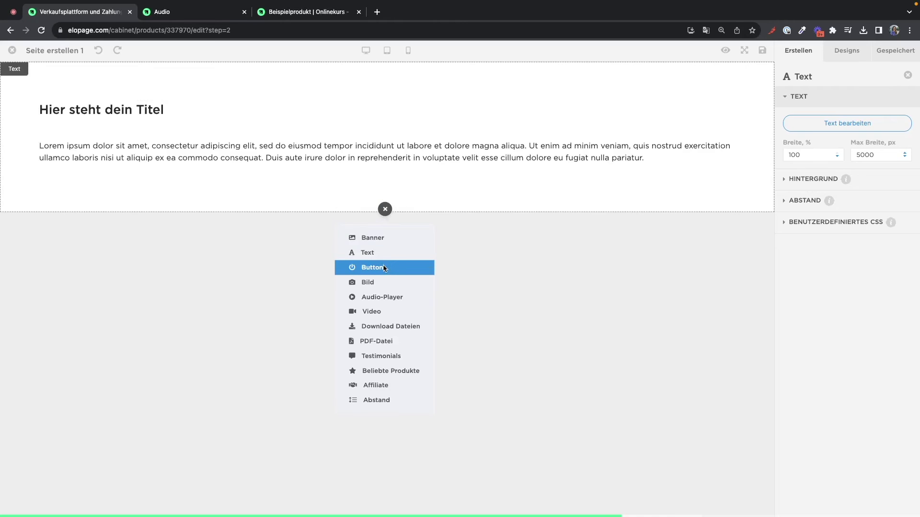
pyautogui.click(383, 282)
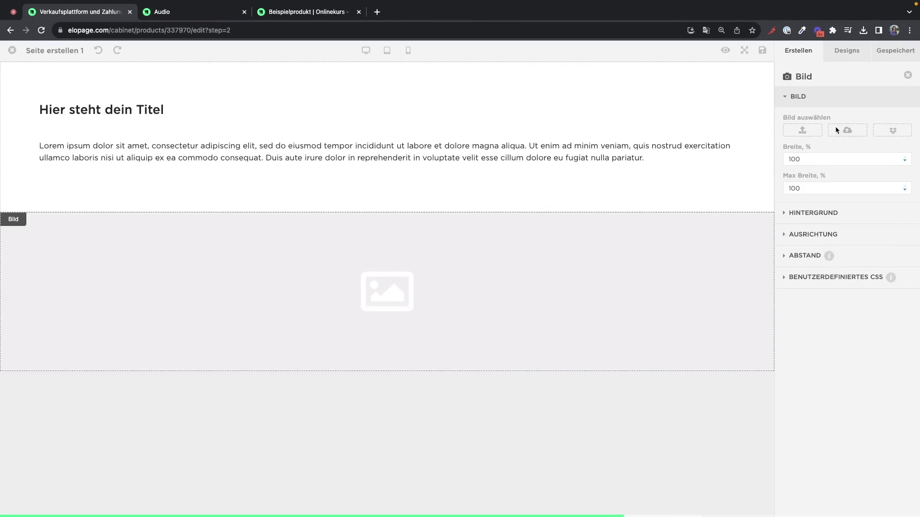
# - Fill the image block with the cropped Coaching Service library image and close the page editor
pyautogui.click(836, 128)
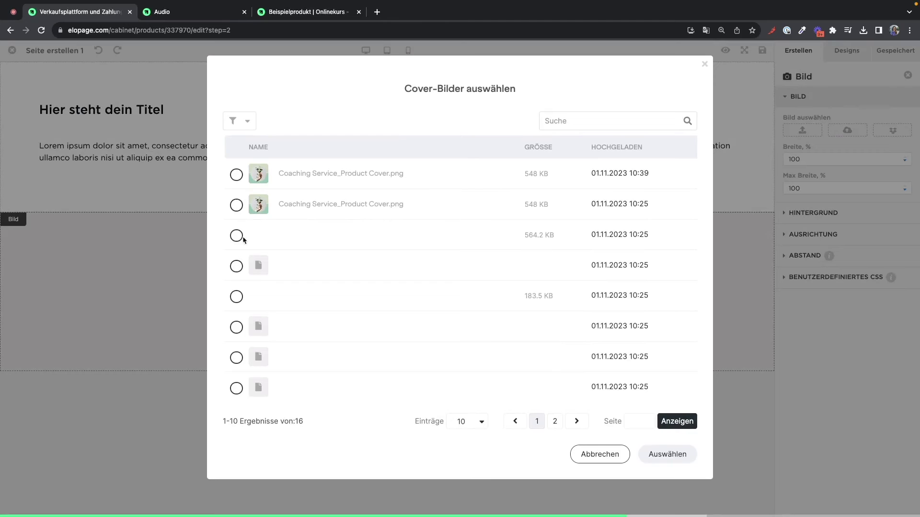
pyautogui.click(237, 205)
pyautogui.click(647, 453)
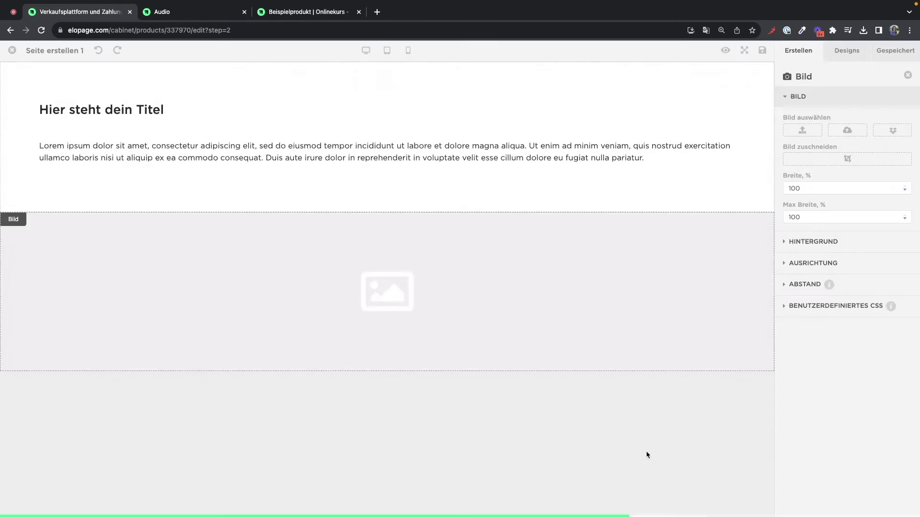
pyautogui.click(485, 477)
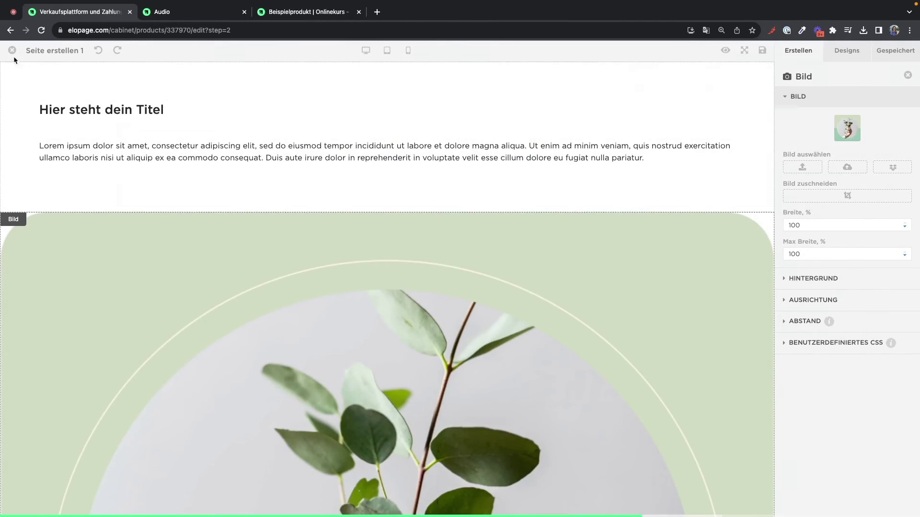
pyautogui.click(12, 50)
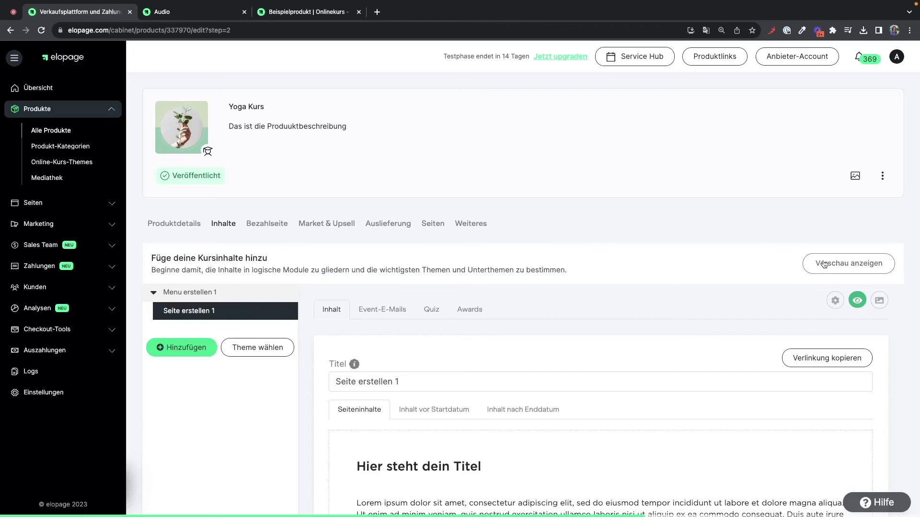
# - Preview the 'Seite erstellen 1' lesson in a new tab, then return to the product editor
pyautogui.click(824, 263)
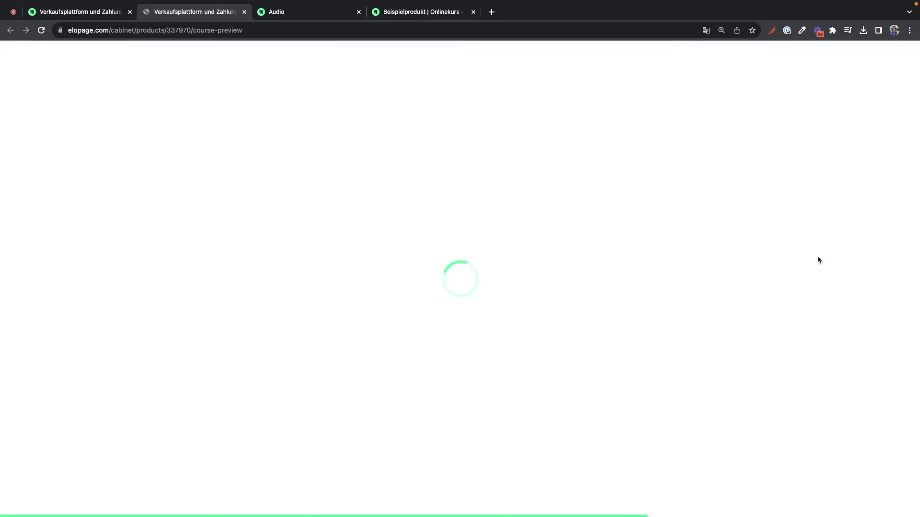
pyautogui.scroll(-7, 624, 308)
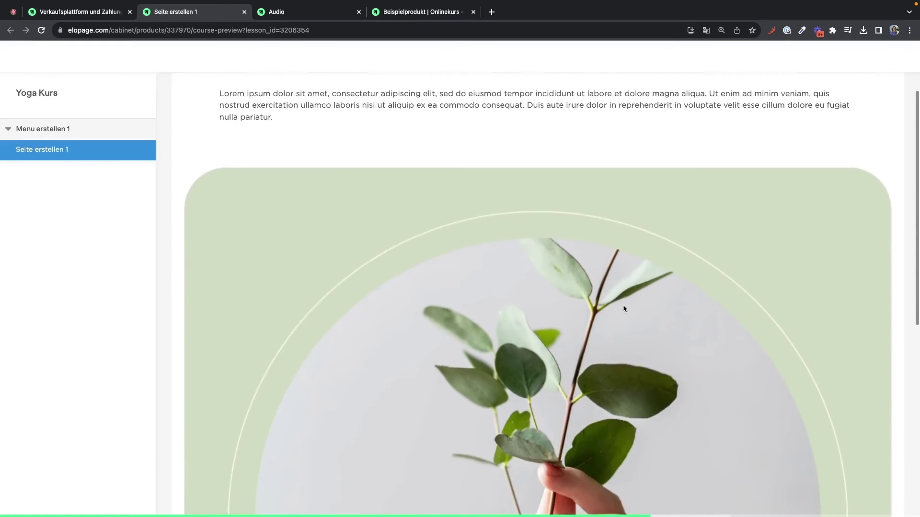
pyautogui.scroll(-3, 624, 308)
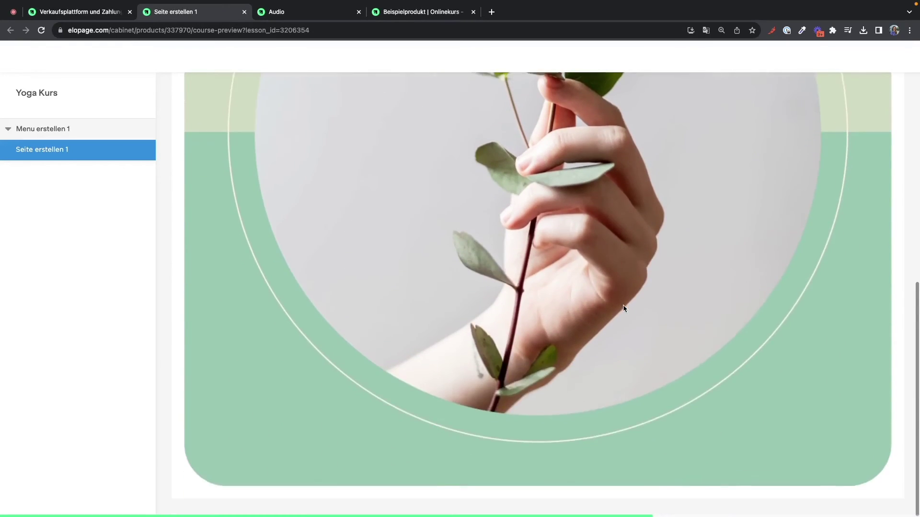
pyautogui.scroll(10, 624, 308)
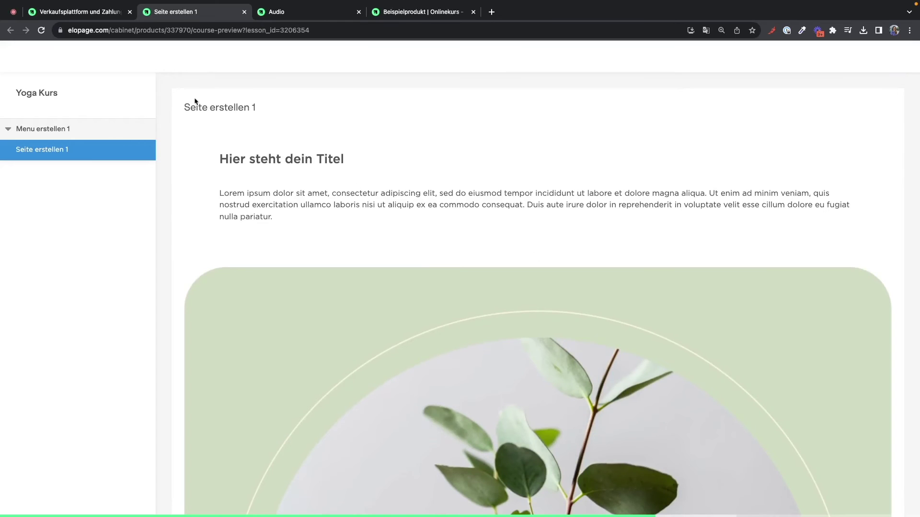
pyautogui.click(86, 12)
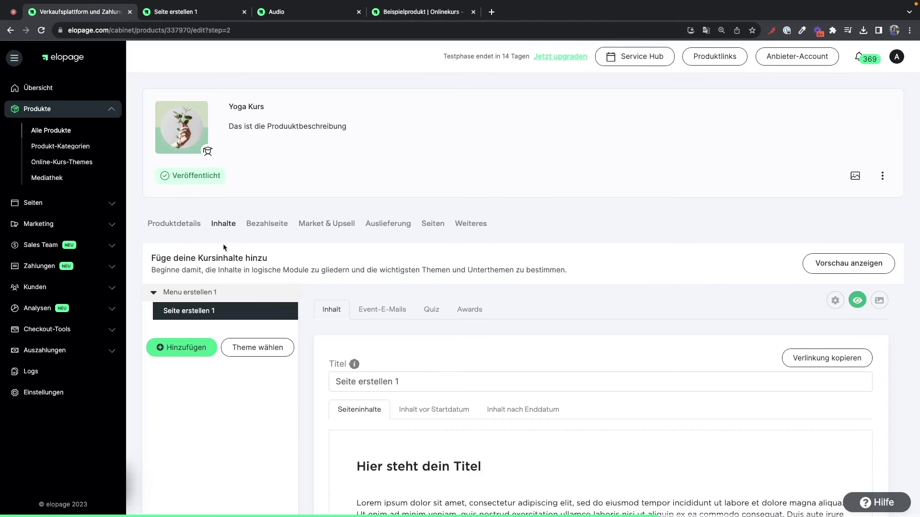
# - Assign the 'Beispiel Online-Kurs Thema mit Kursübersicht' theme to Yoga Kurs and save it
pyautogui.click(280, 354)
pyautogui.click(438, 108)
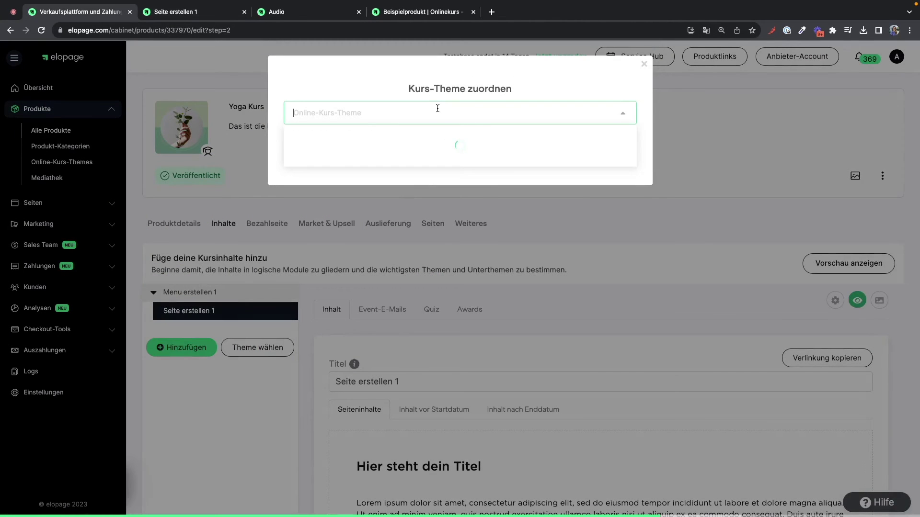
pyautogui.click(447, 129)
pyautogui.click(627, 150)
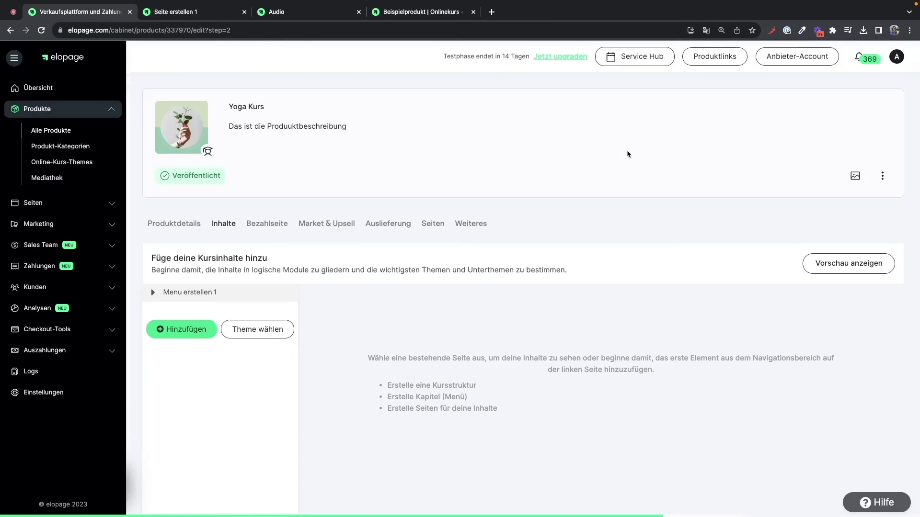
# - Open the 'Menu erstellen 1' settings and its cover image library for the overview page
pyautogui.moveTo(257, 293)
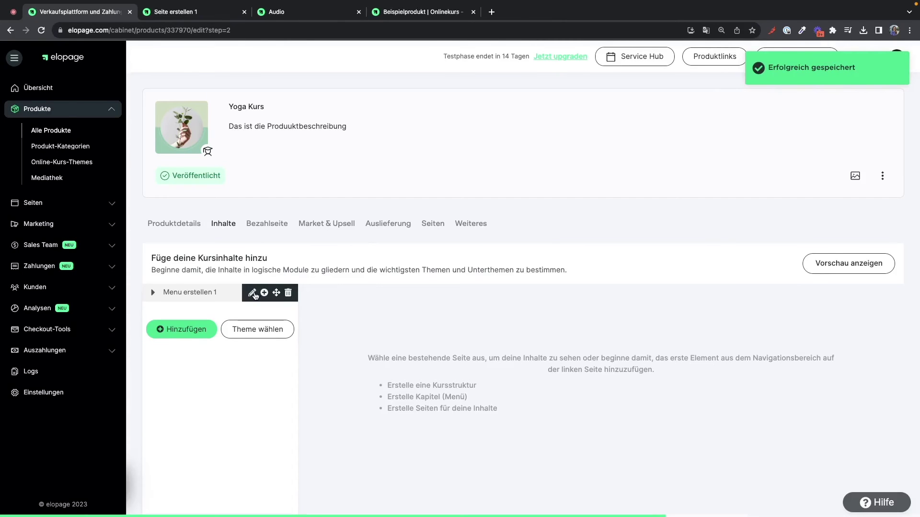
pyautogui.click(253, 293)
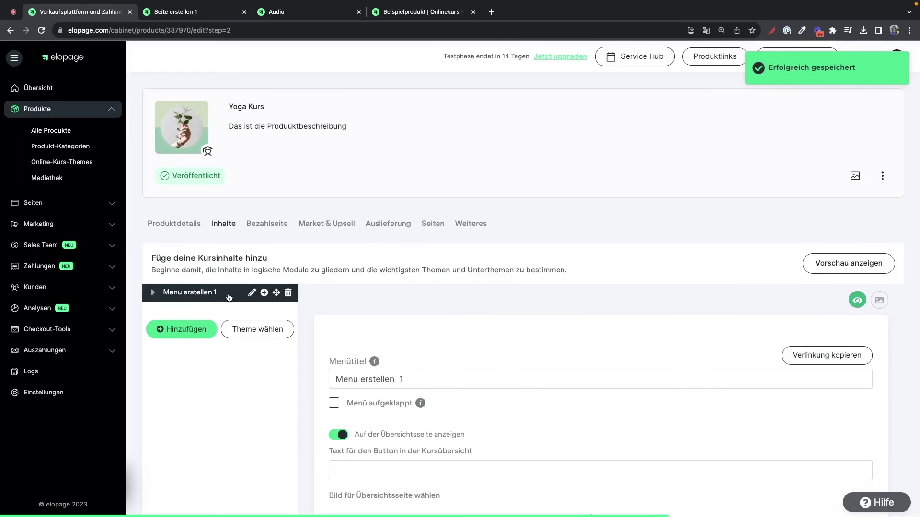
pyautogui.scroll(-3, 441, 386)
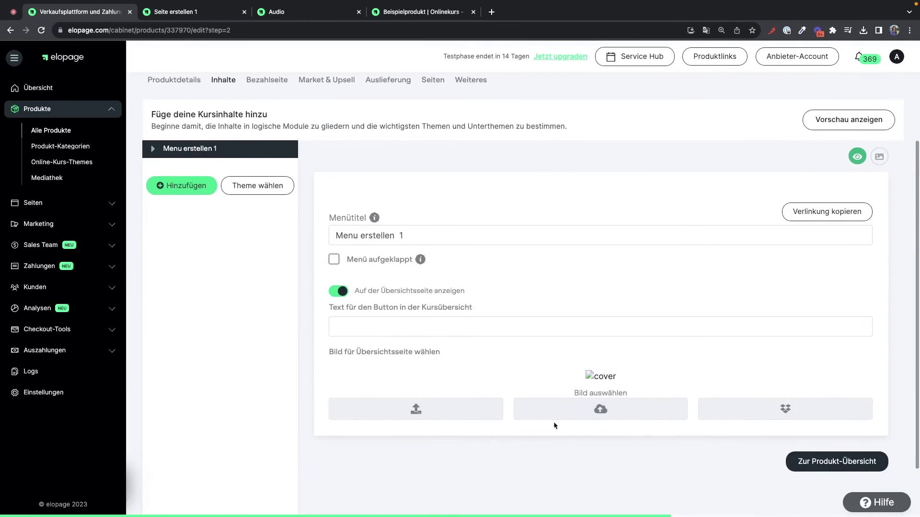
pyautogui.click(567, 421)
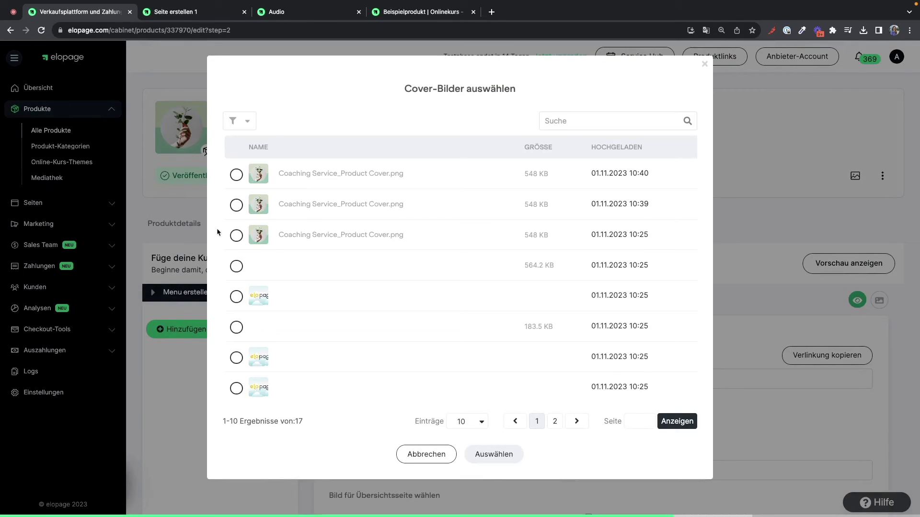
# - Set the third library image as the Menu erstellen 1 cover and verify it on the preview's Kursübersicht
pyautogui.click(237, 236)
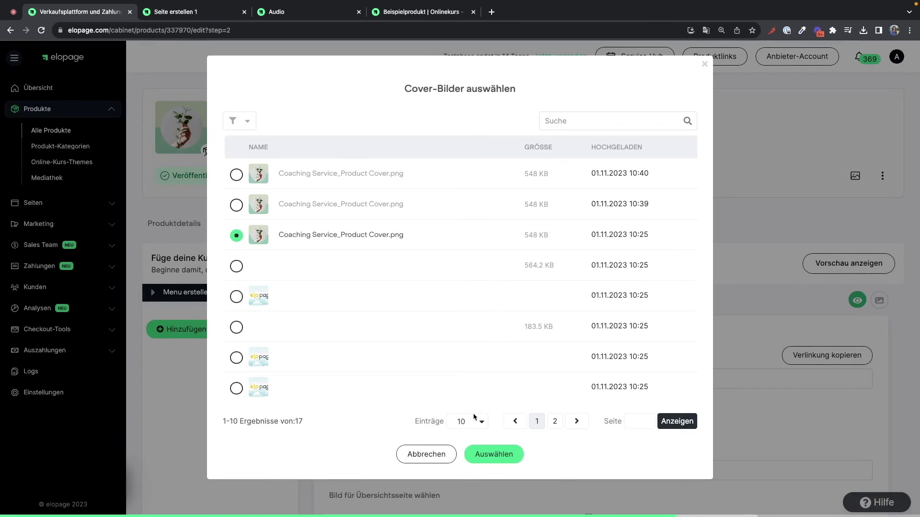
pyautogui.click(491, 454)
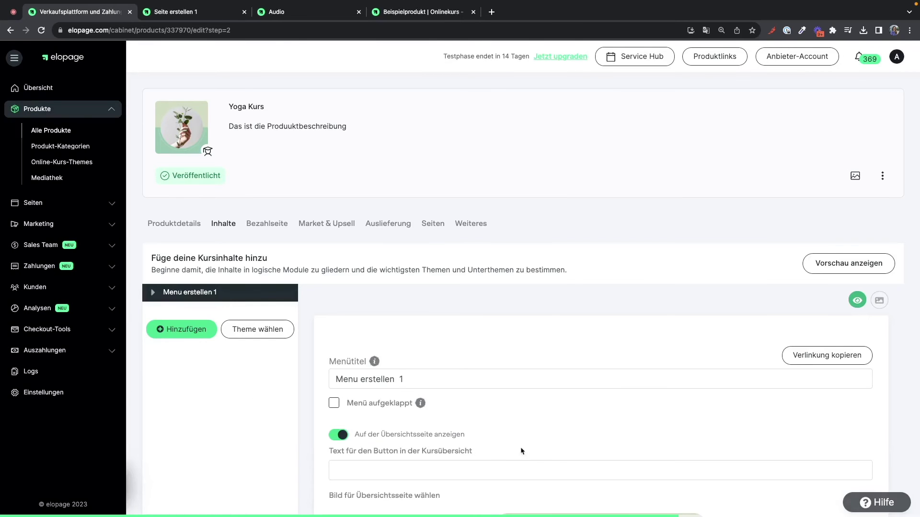
pyautogui.click(206, 11)
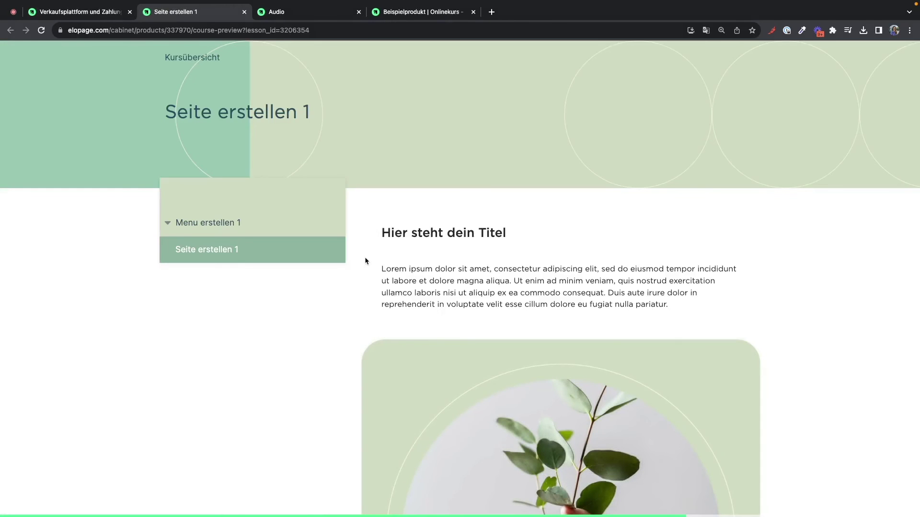
pyautogui.scroll(-3, 365, 260)
pyautogui.scroll(3, 365, 259)
pyautogui.click(192, 56)
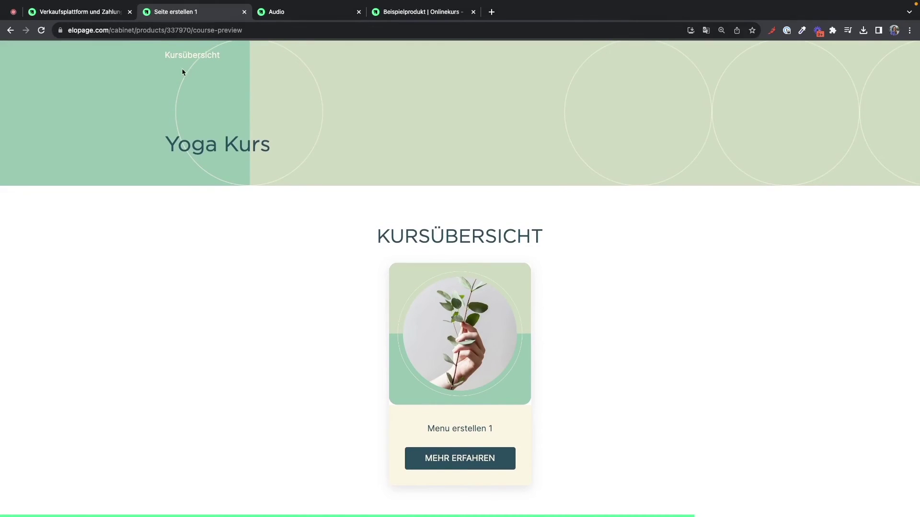
pyautogui.click(111, 19)
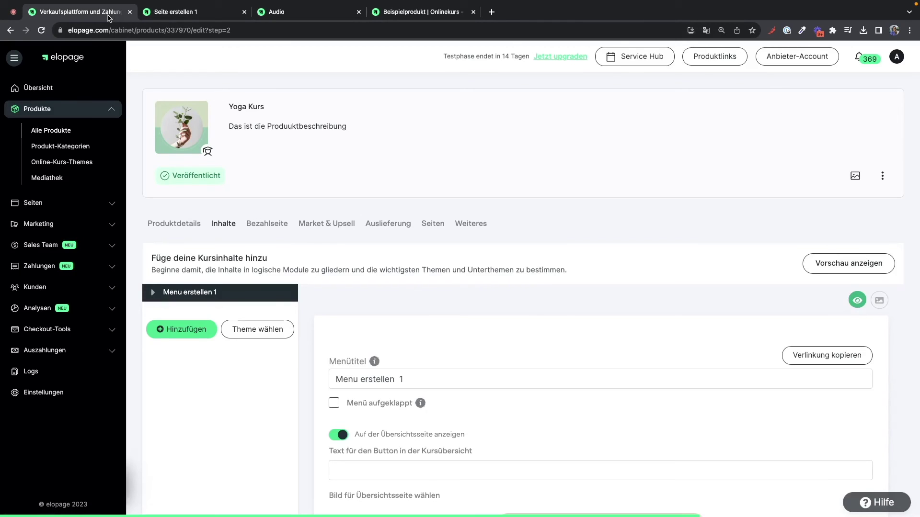
# - Review the Bezahlseite settings, including the Kostenlos payment option and the 0,00 checkout preview
pyautogui.click(269, 226)
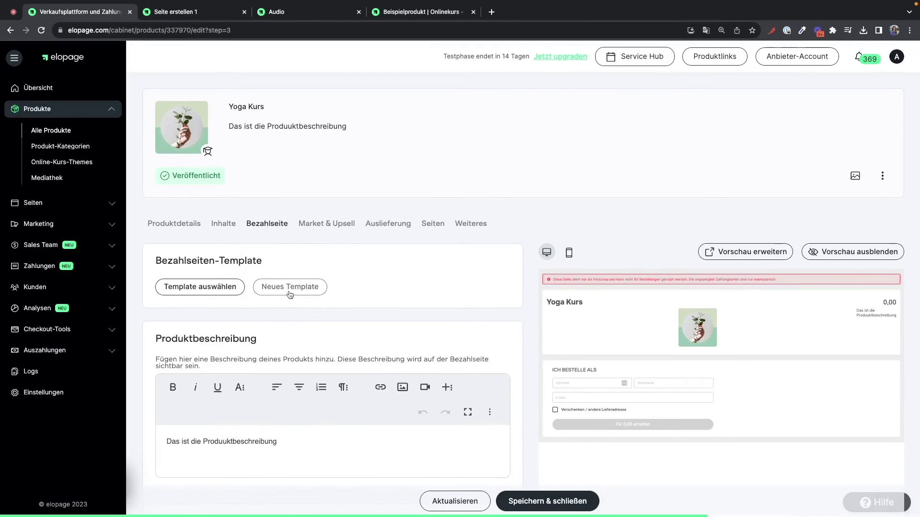
pyautogui.scroll(-3, 227, 275)
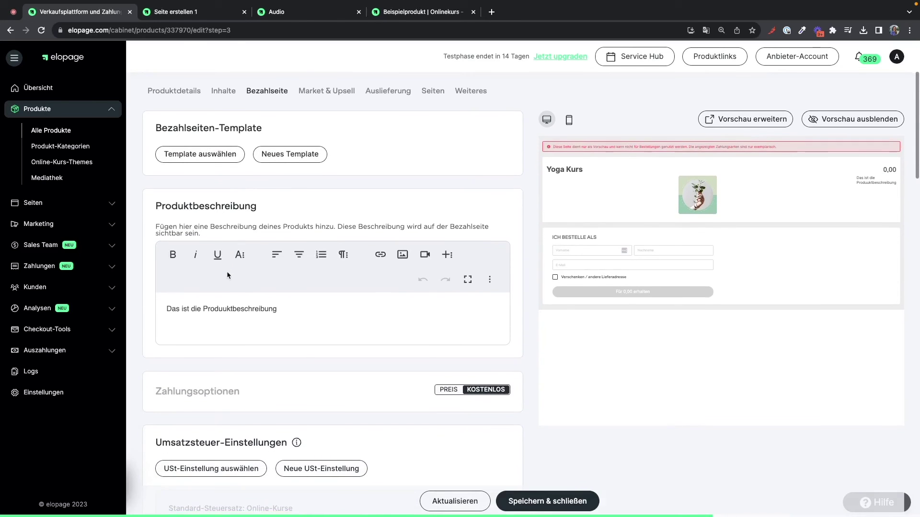
pyautogui.scroll(-2, 227, 275)
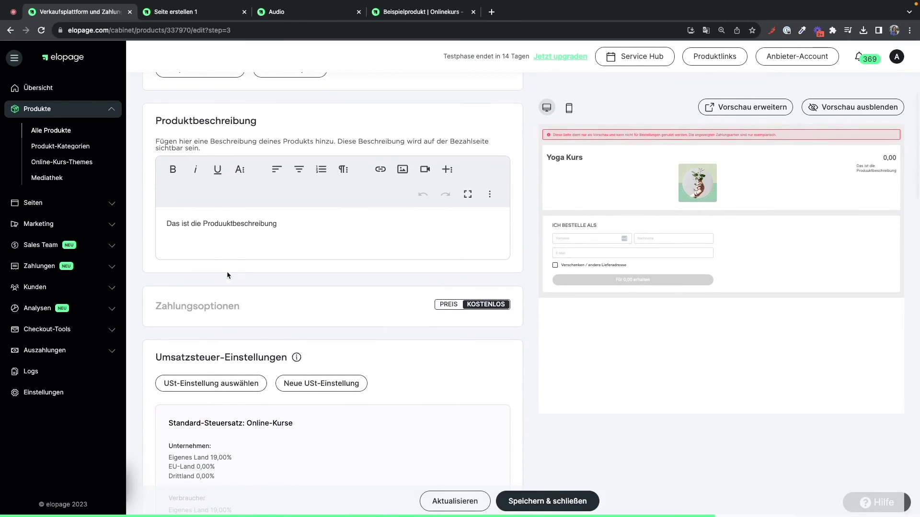
pyautogui.scroll(-11, 227, 274)
pyautogui.scroll(-8, 228, 275)
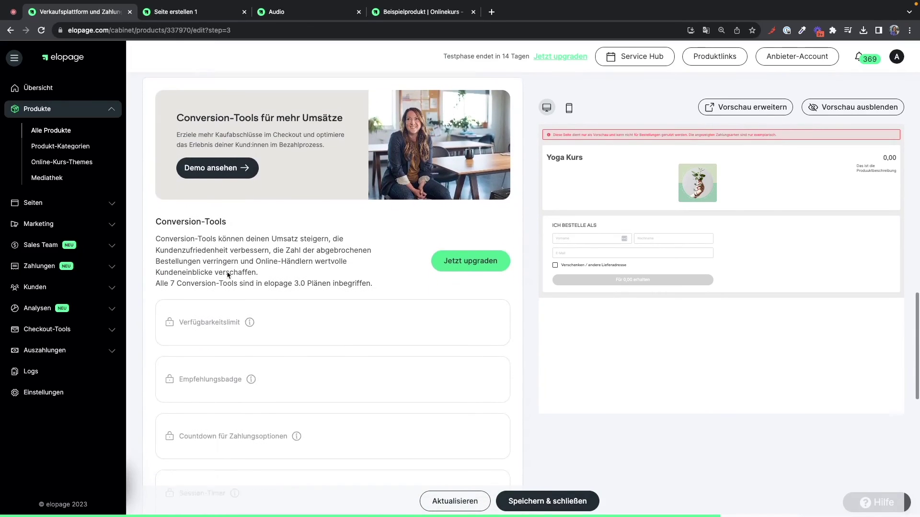
pyautogui.scroll(3, 227, 275)
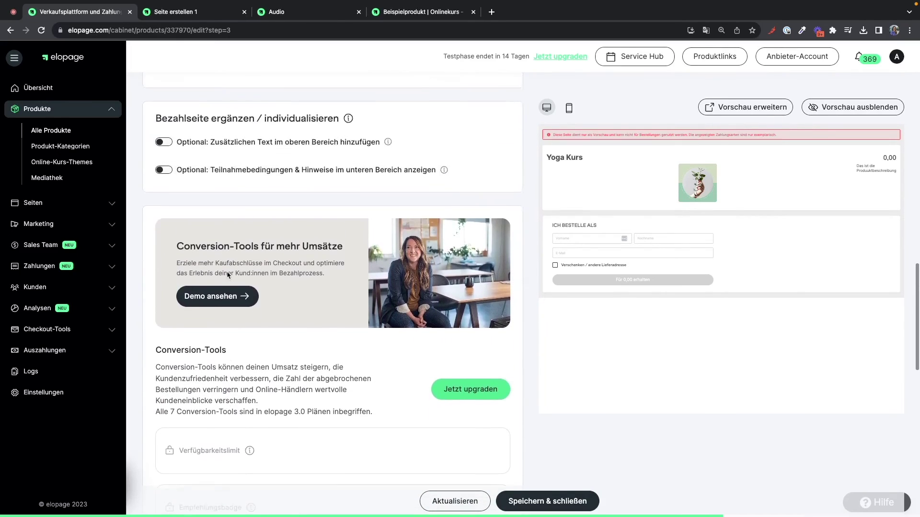
pyautogui.scroll(11, 228, 275)
pyautogui.scroll(8, 228, 275)
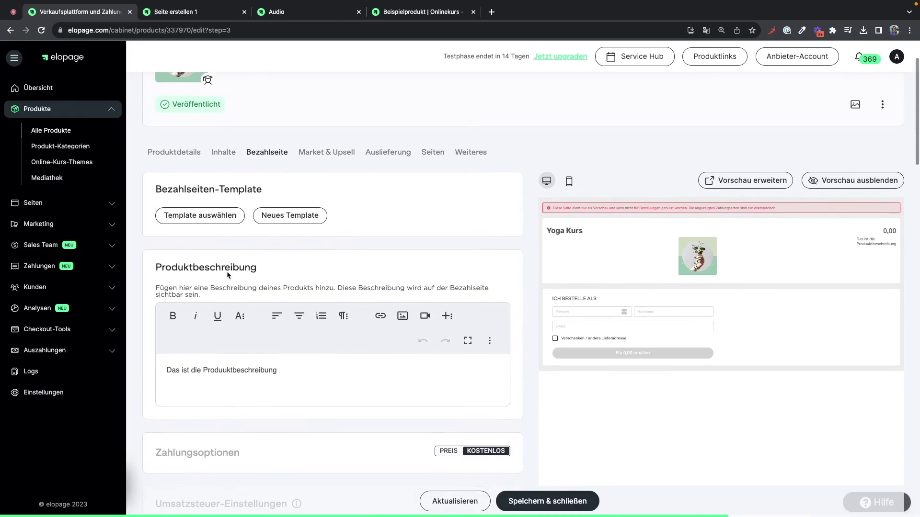
# - Switch the order confirmation e-mail to 'Eigene E-Mail erstellen' in the delivery settings
pyautogui.click(389, 162)
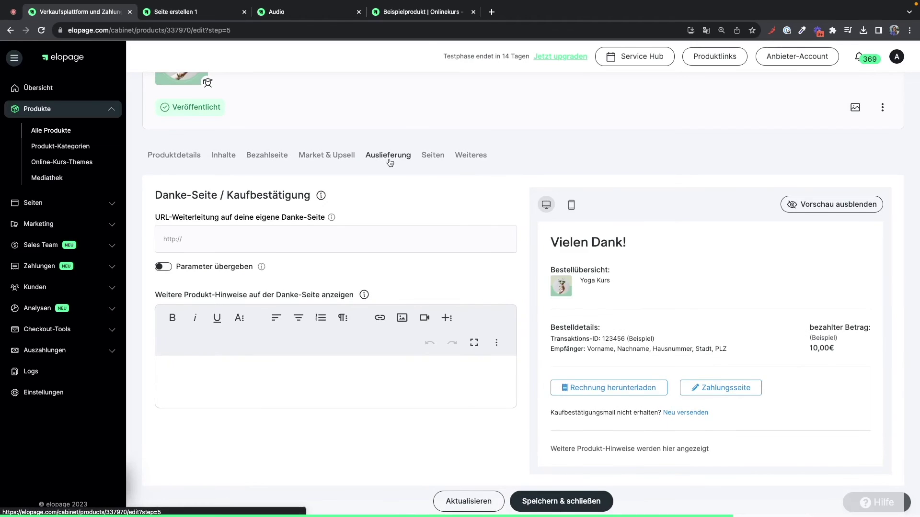
pyautogui.scroll(-5, 369, 294)
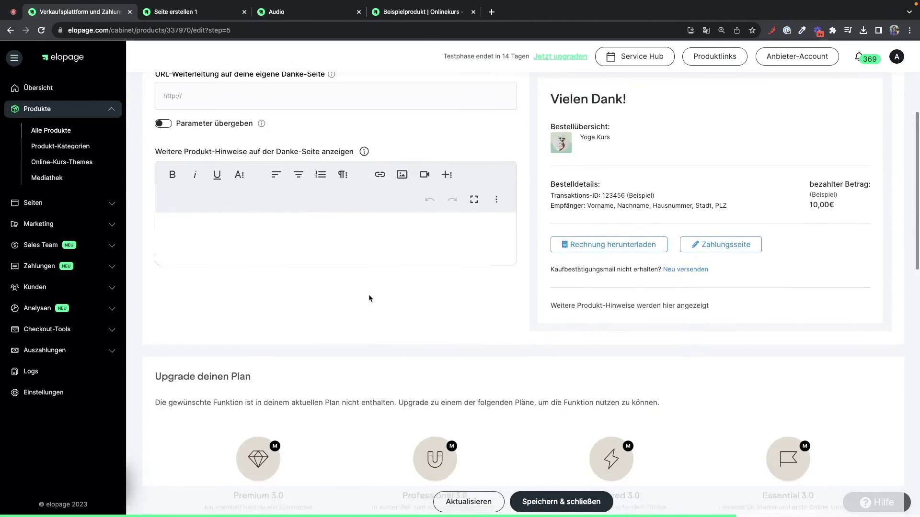
pyautogui.scroll(-6, 369, 298)
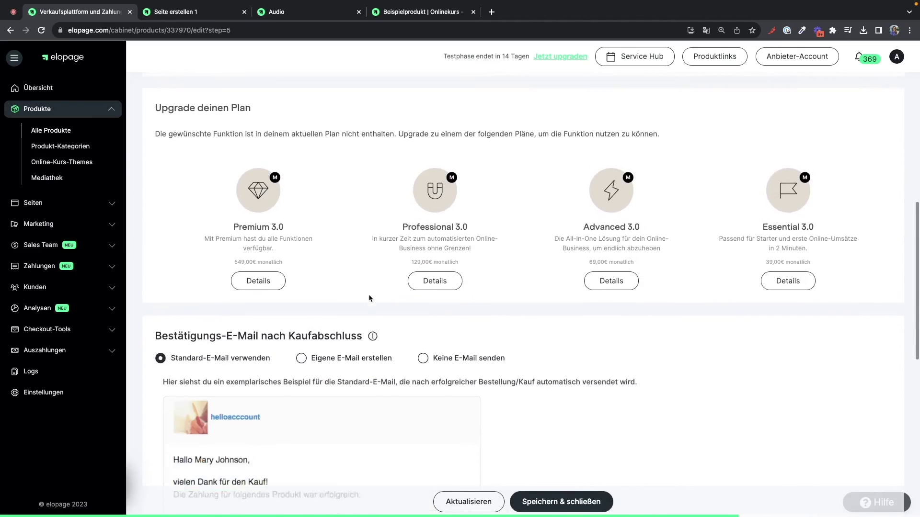
pyautogui.scroll(-1, 369, 298)
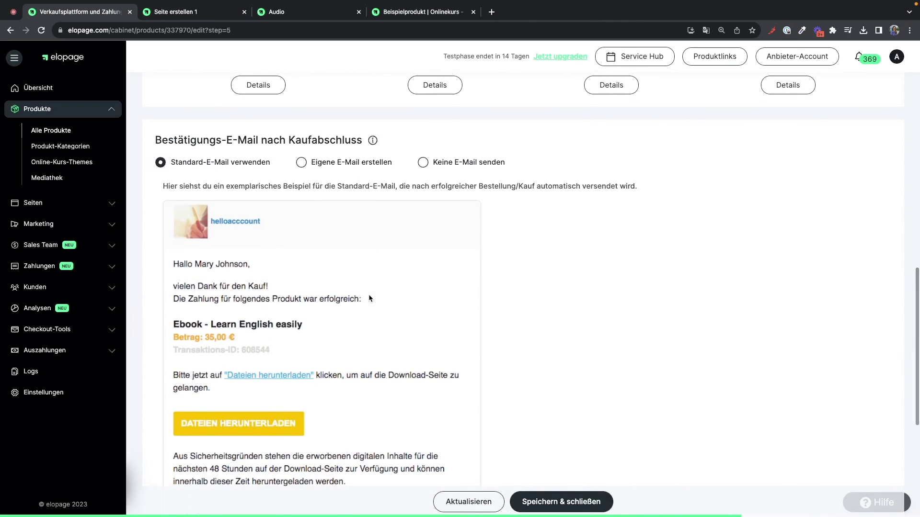
pyautogui.scroll(-1, 369, 297)
pyautogui.scroll(-1, 369, 297)
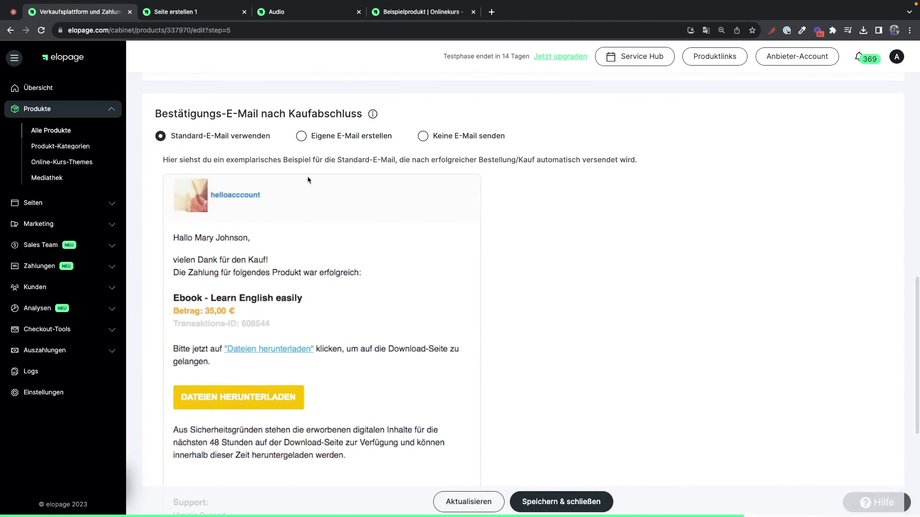
pyautogui.click(302, 136)
pyautogui.scroll(-3, 328, 329)
pyautogui.scroll(3, 328, 329)
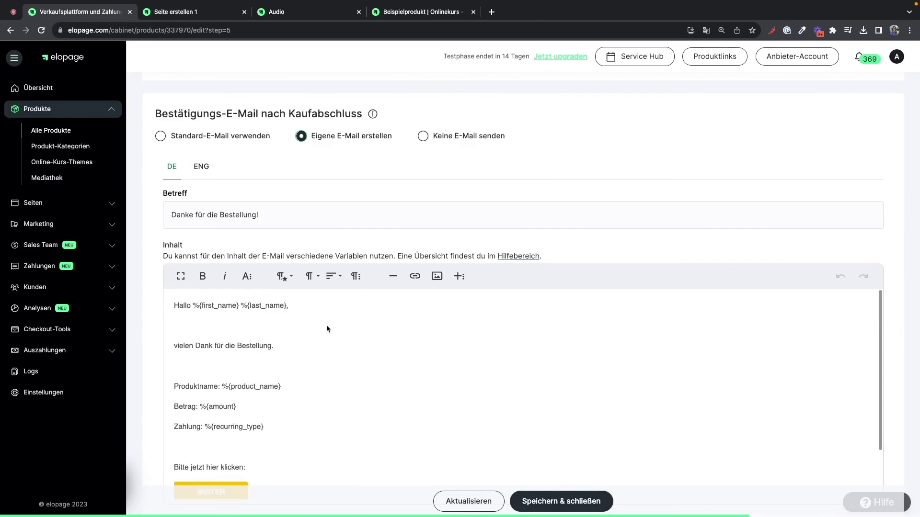
pyautogui.scroll(-1, 341, 234)
pyautogui.scroll(-1, 341, 234)
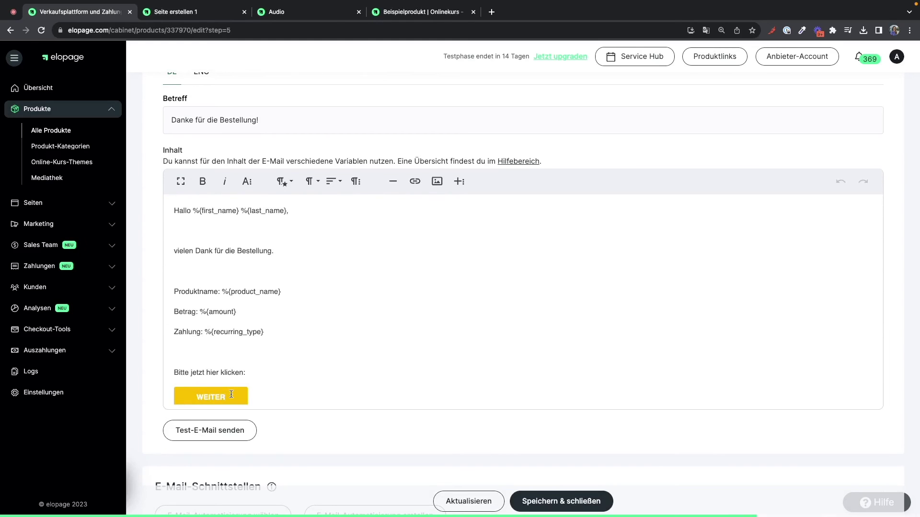
# - Link the e-mail's WEITER button to %{next_page_link} and save and close the product
pyautogui.doubleClick(232, 395)
pyautogui.scroll(-1, 231, 394)
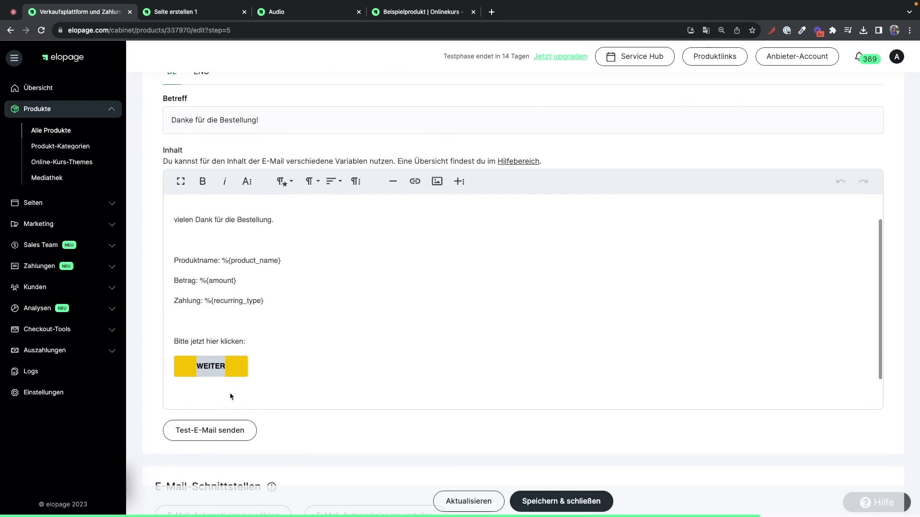
pyautogui.click(231, 391)
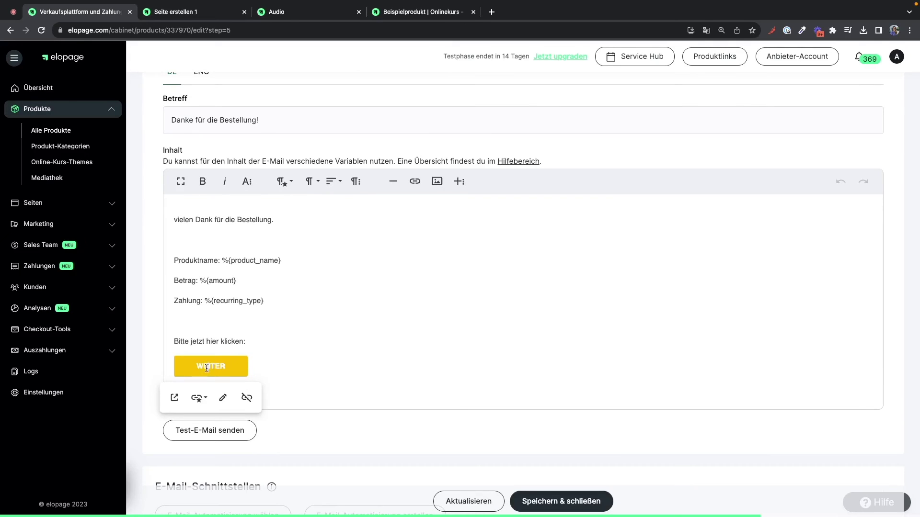
pyautogui.click(215, 398)
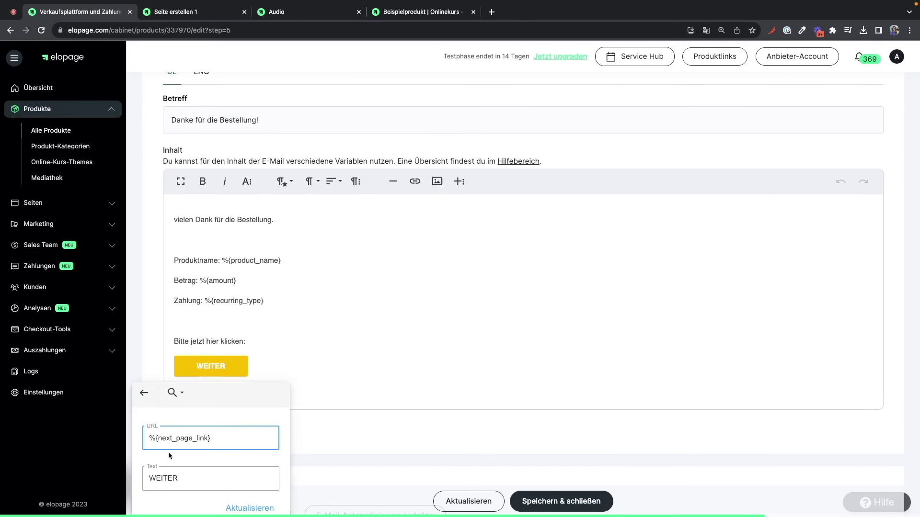
pyautogui.scroll(-2, 215, 443)
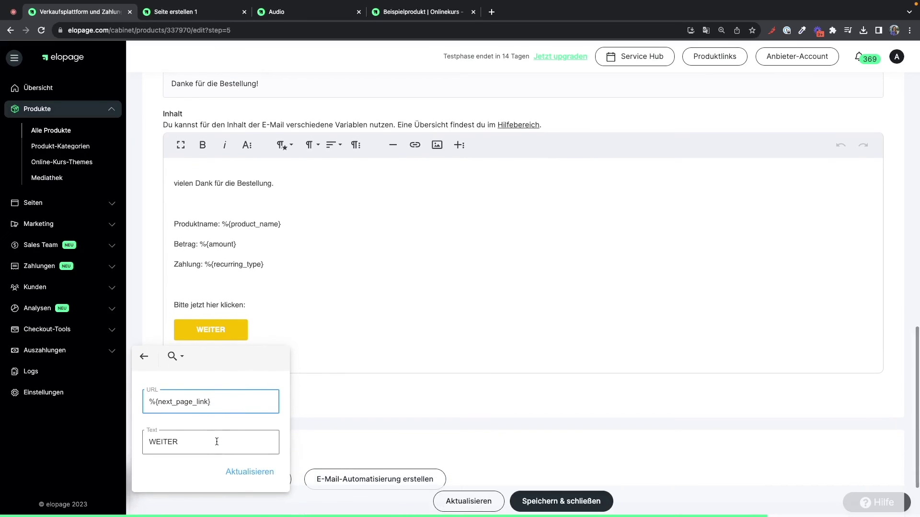
pyautogui.click(255, 473)
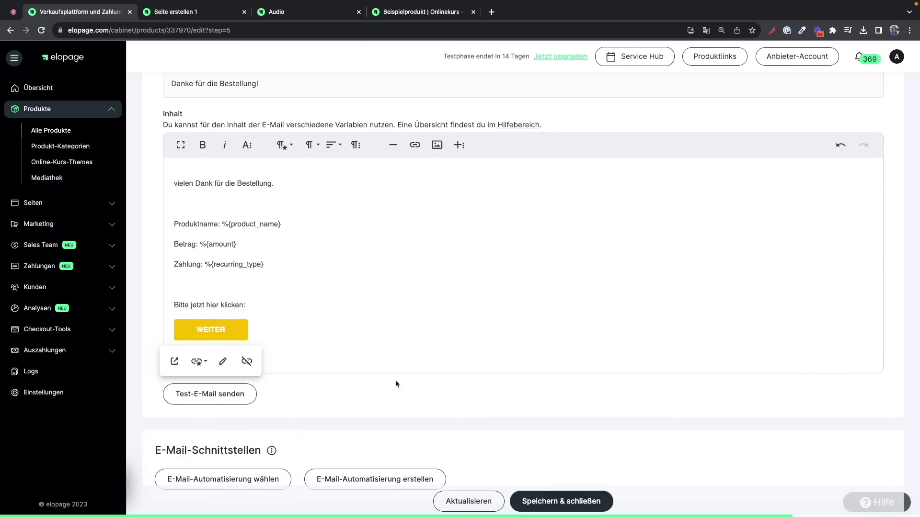
pyautogui.click(535, 499)
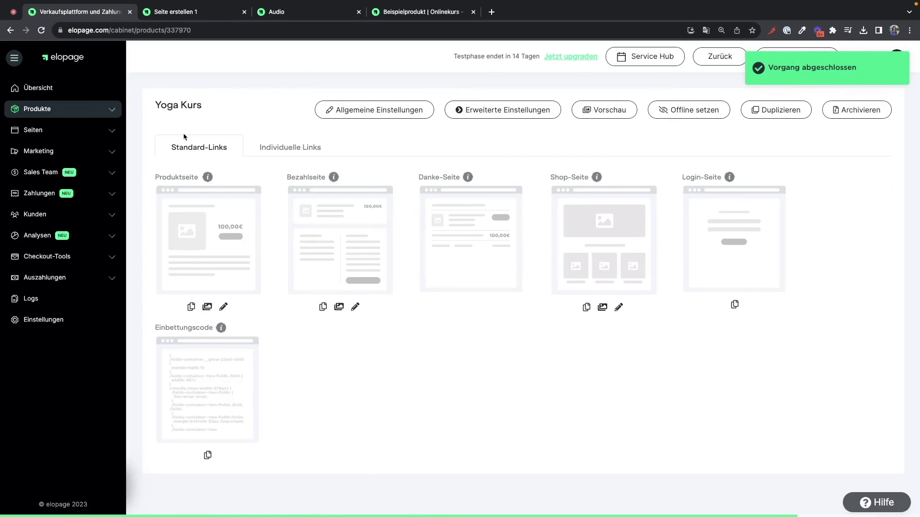
# - Open Yoga Kurs from Alle Produkte and launch its live Bezahlseite in a new tab
pyautogui.click(112, 106)
pyautogui.click(66, 129)
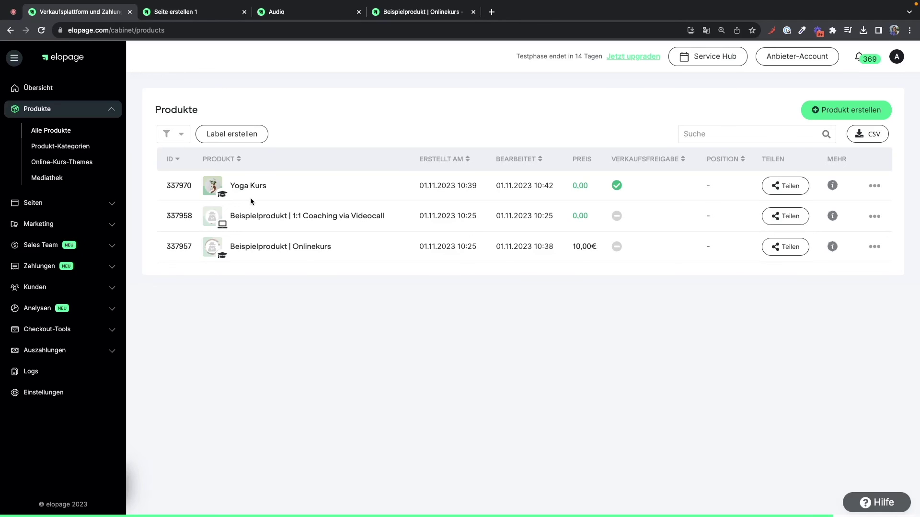
pyautogui.click(245, 186)
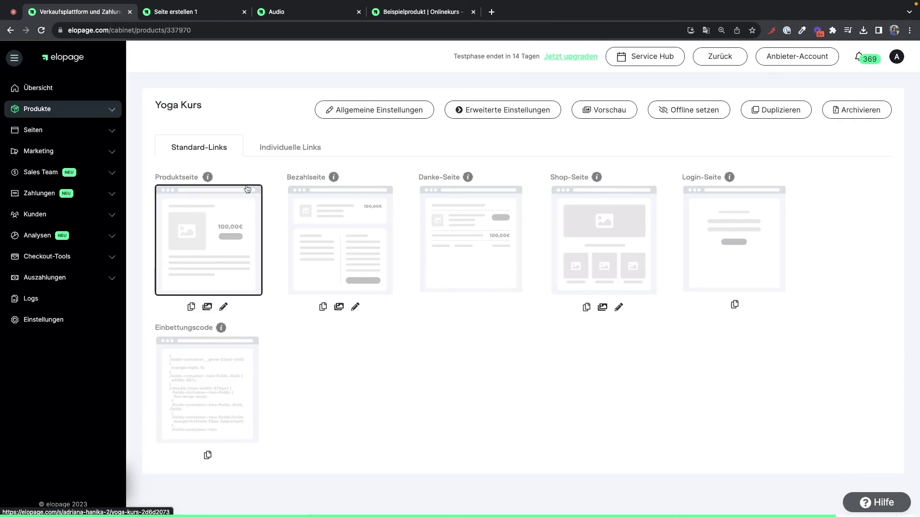
pyautogui.click(333, 267)
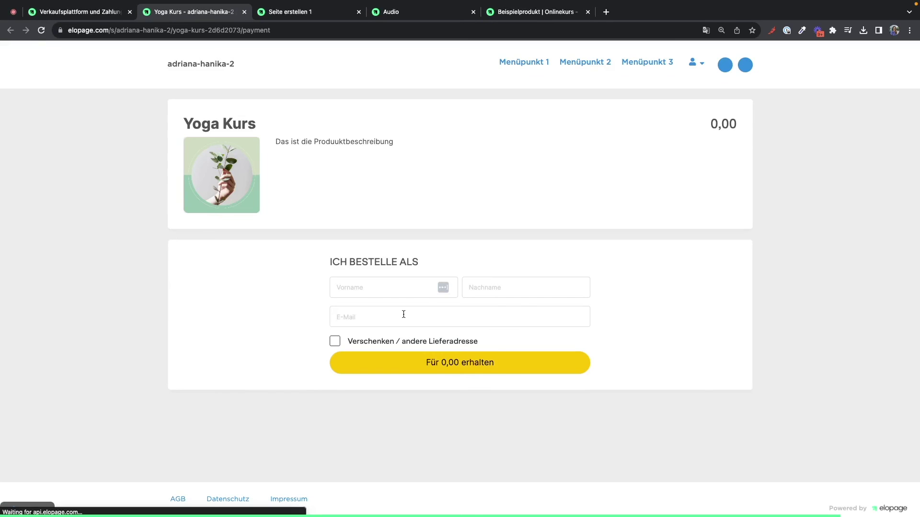
# - Order Yoga Kurs for 0,00 using the buyer's first name, last name and e-mail, then return to the seller tab
pyautogui.click(400, 295)
pyautogui.press('Tab')
pyautogui.press('Tab')
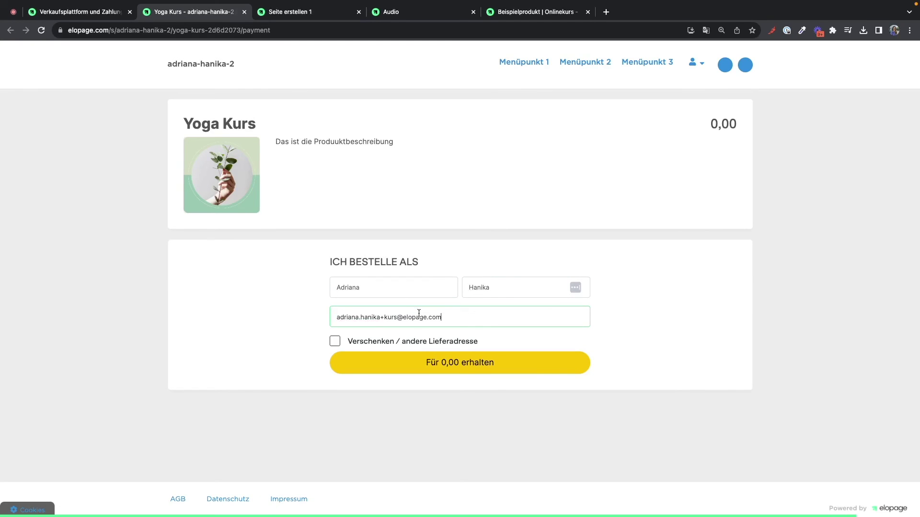
pyautogui.click(446, 363)
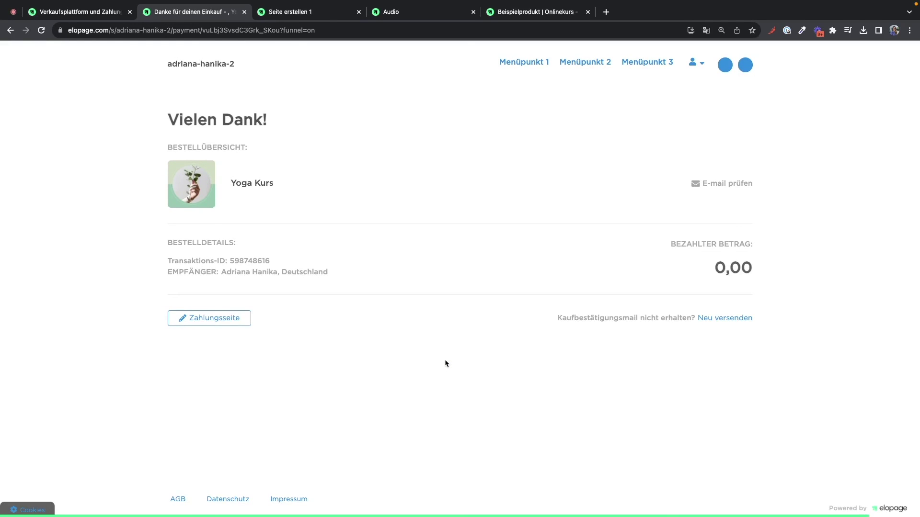
pyautogui.click(97, 8)
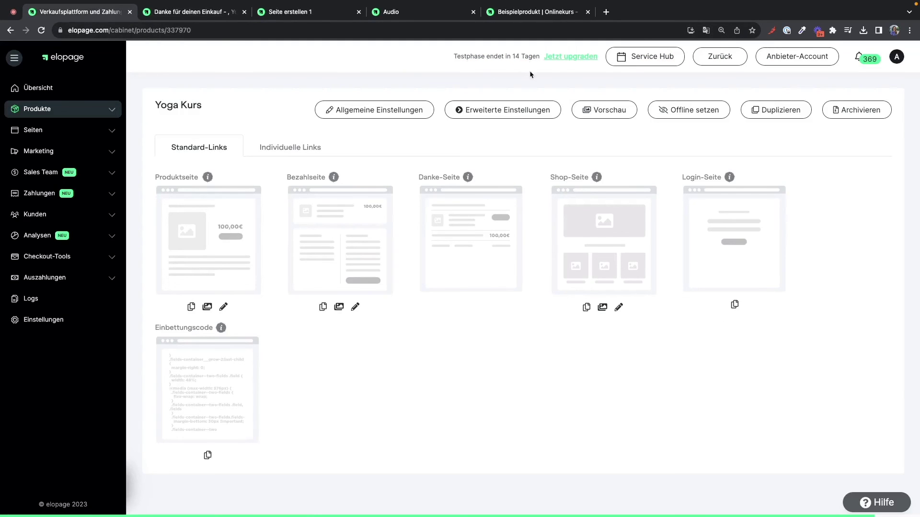
# - Switch from the Anbieter-Account to the Käufer-Account
pyautogui.click(800, 56)
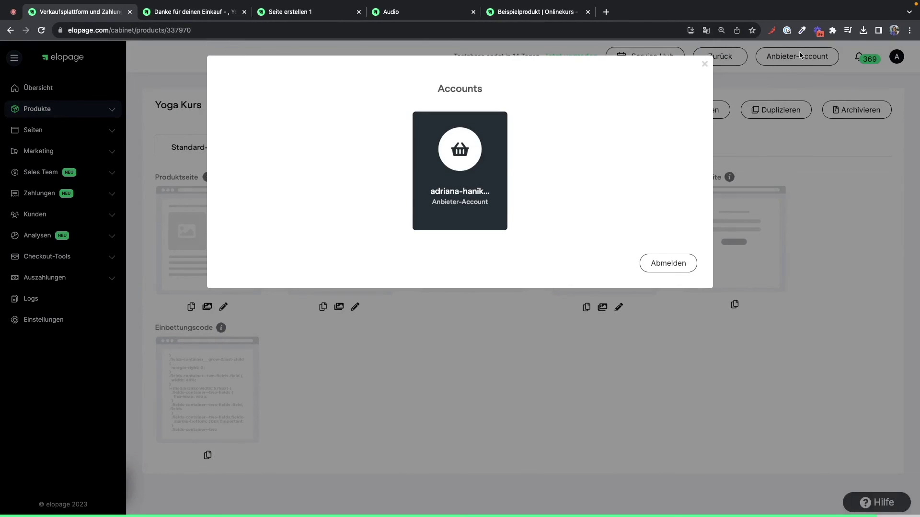
pyautogui.click(705, 64)
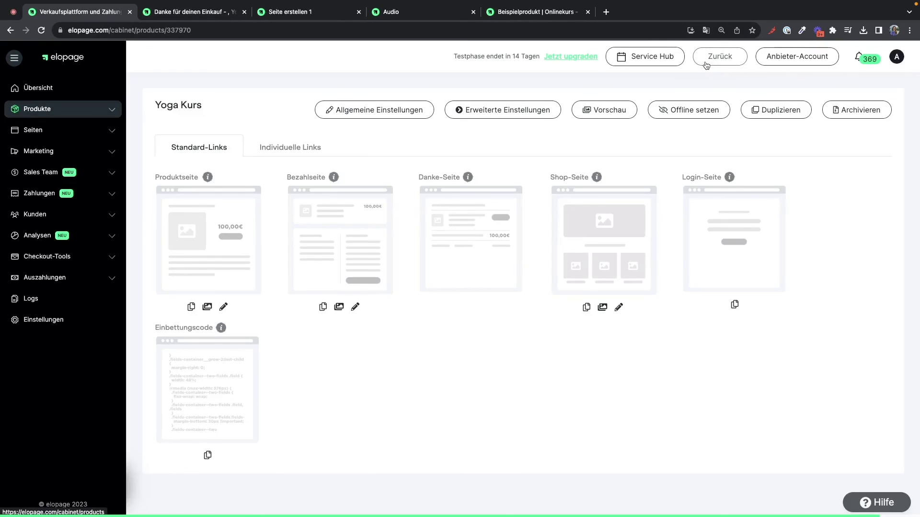
pyautogui.click(795, 60)
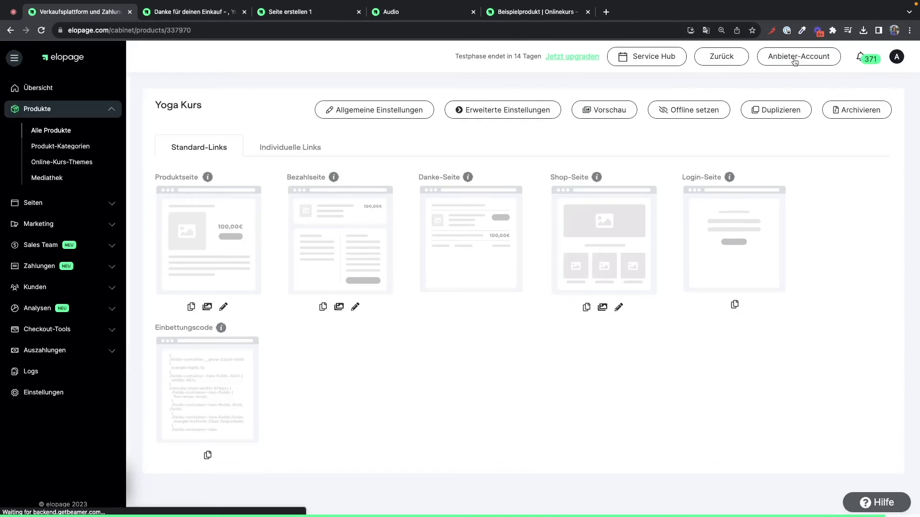
pyautogui.click(795, 60)
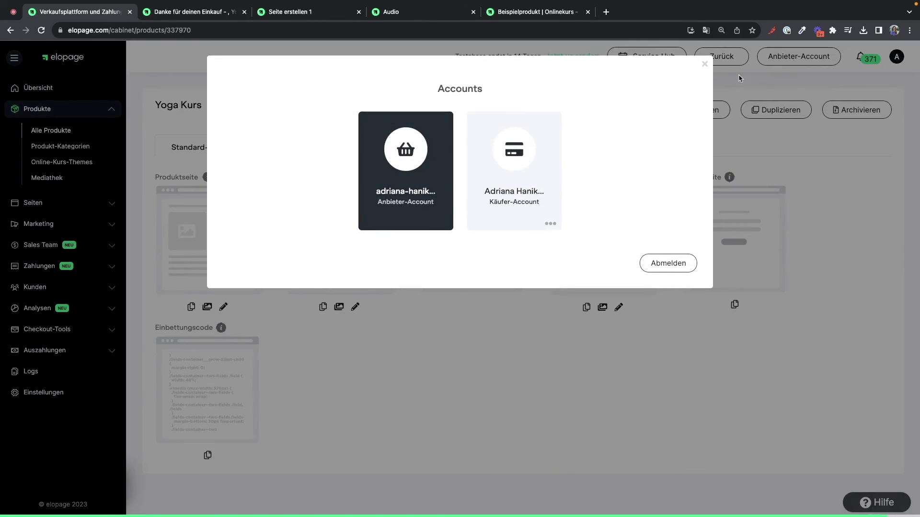
pyautogui.click(535, 163)
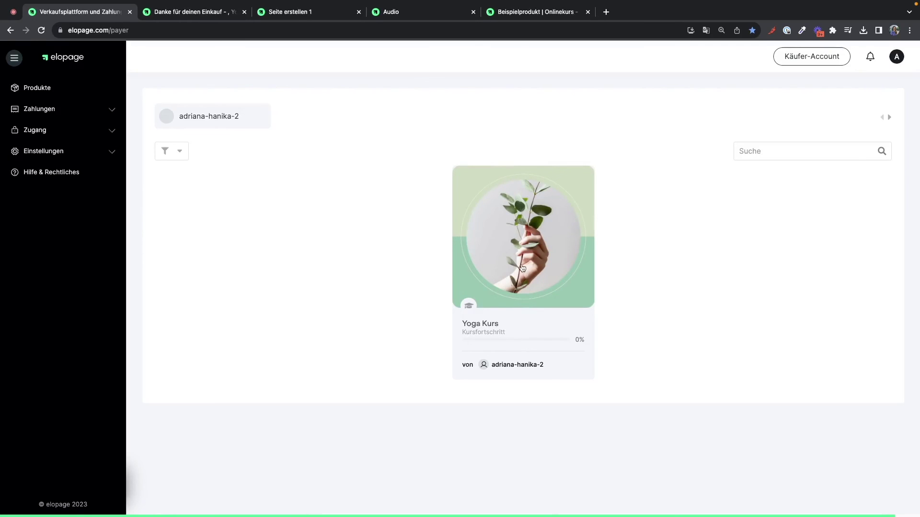
# - Open Yoga Kurs, go to lesson 'Seite erstellen 1' and mark it ERLEDIGT
pyautogui.click(518, 279)
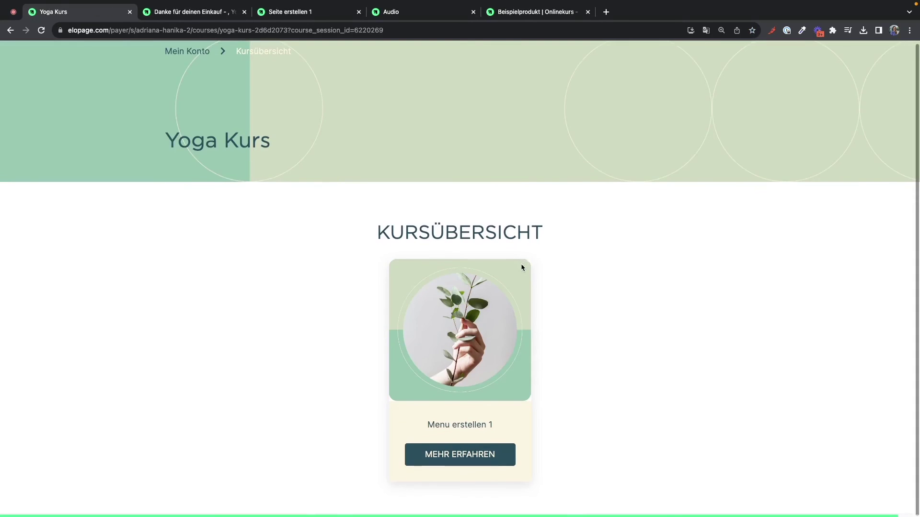
pyautogui.click(461, 454)
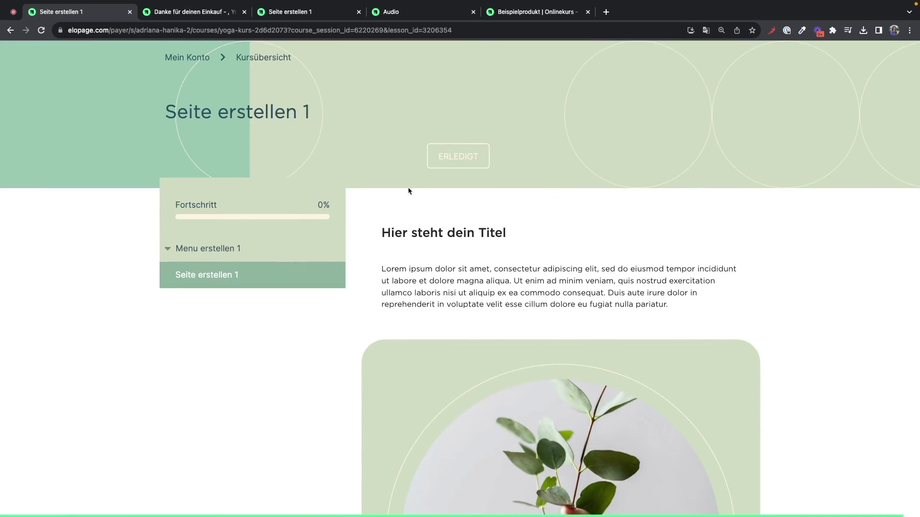
pyautogui.scroll(-7, 415, 191)
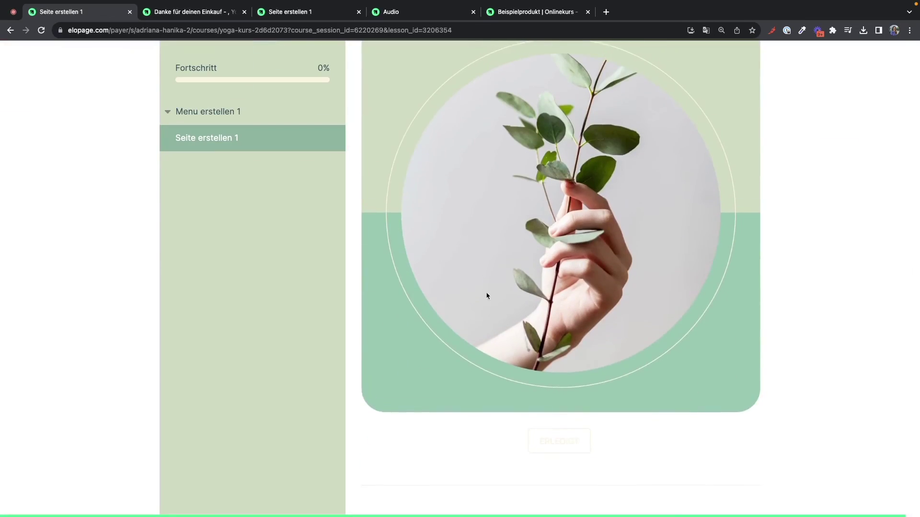
pyautogui.click(554, 448)
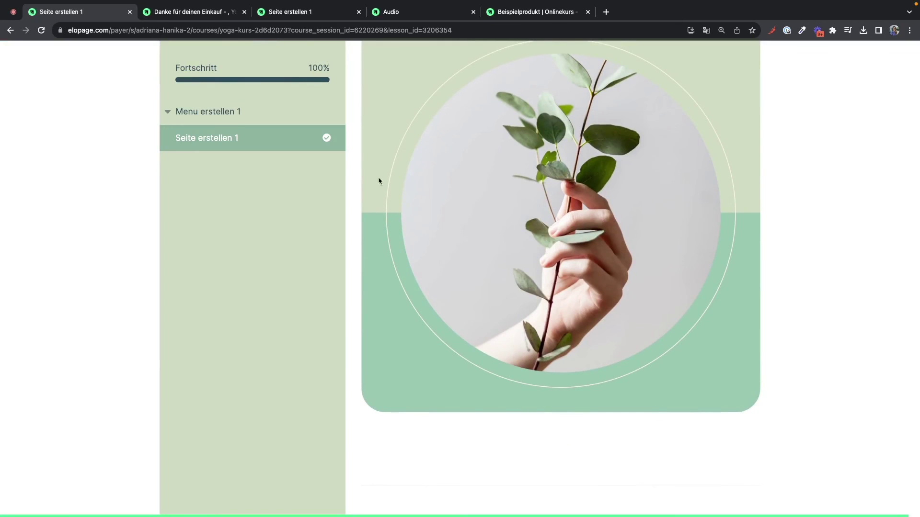
pyautogui.scroll(7, 328, 139)
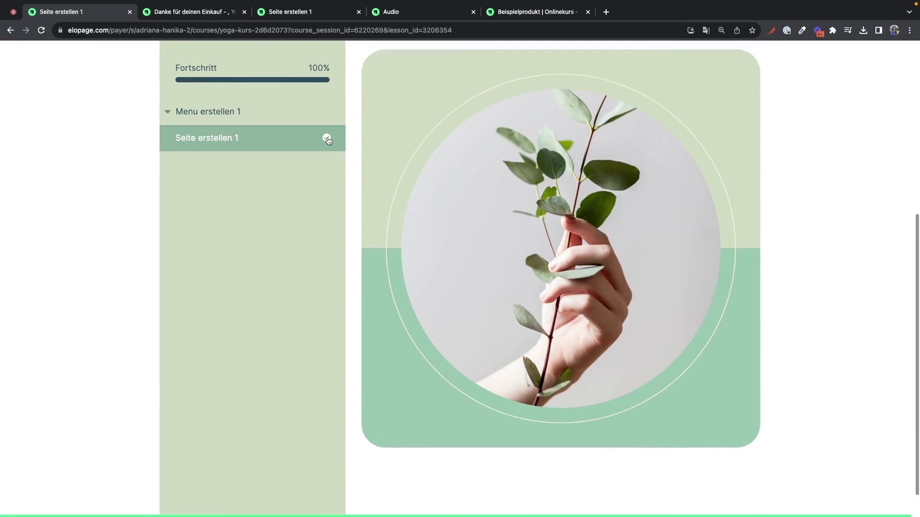